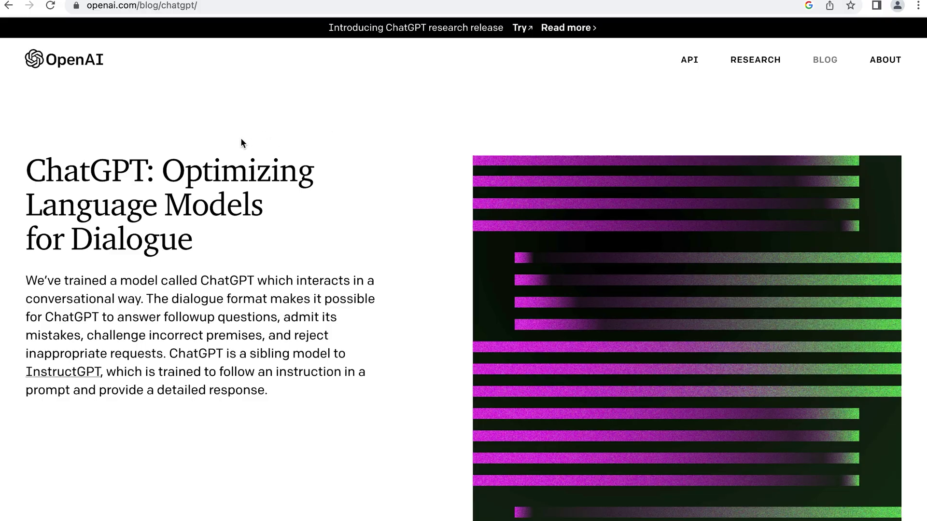
- Scroll down through the ChatGPT announcement blog post
scroll(340, 154, "down", 1)
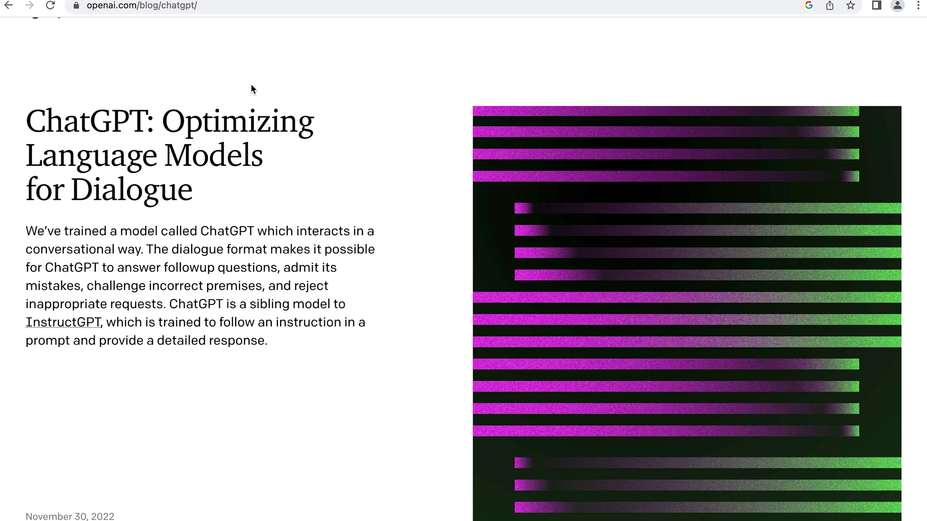
- Scroll up and down through the ChatGPT blog post to read its content
scroll(250, 83, "up", 5)
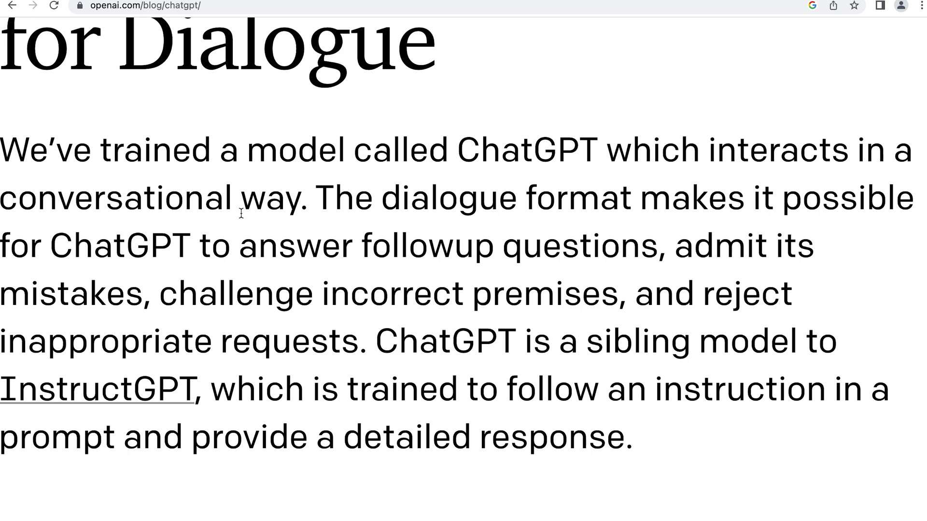
scroll(241, 212, "down", 1)
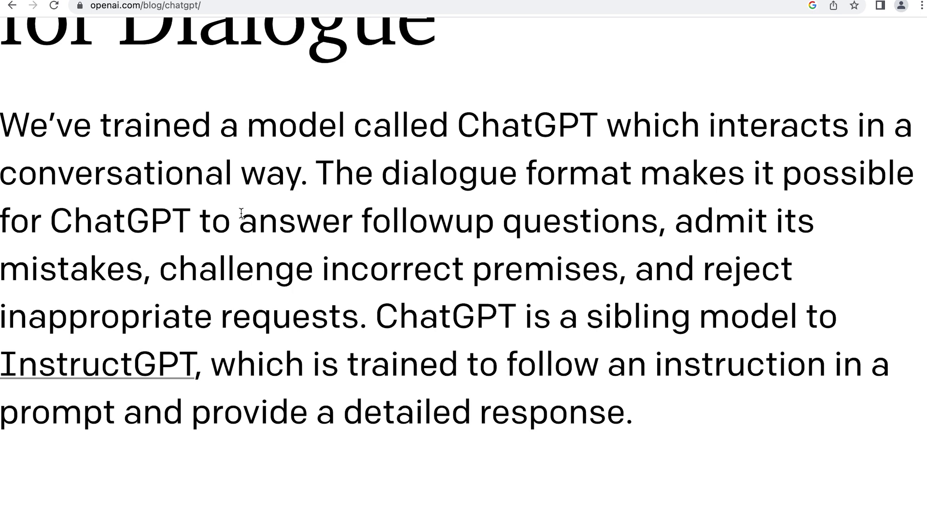
scroll(241, 213, "down", 1)
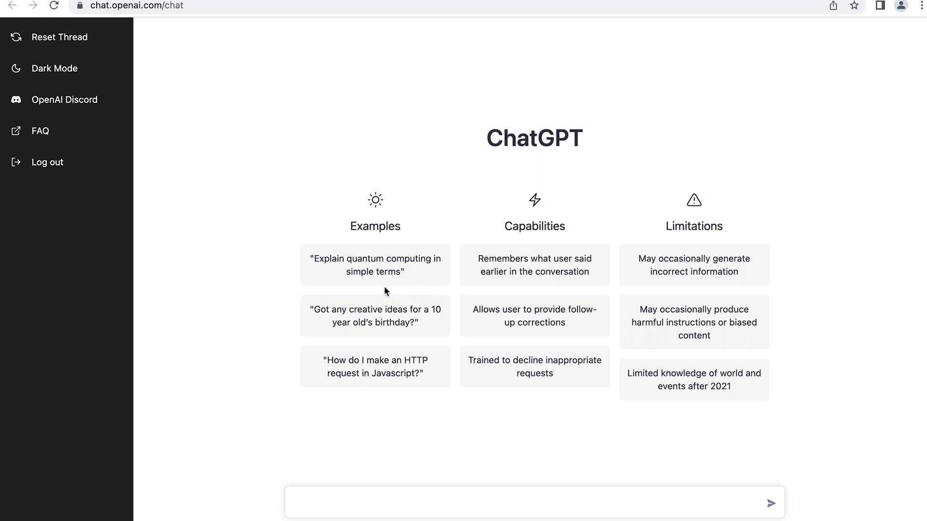
- Copy the example prompt 'Explain quantum computing in simple terms' and send it to ChatGPT
left_click_drag(400, 272, 313, 257)
key("super+c")
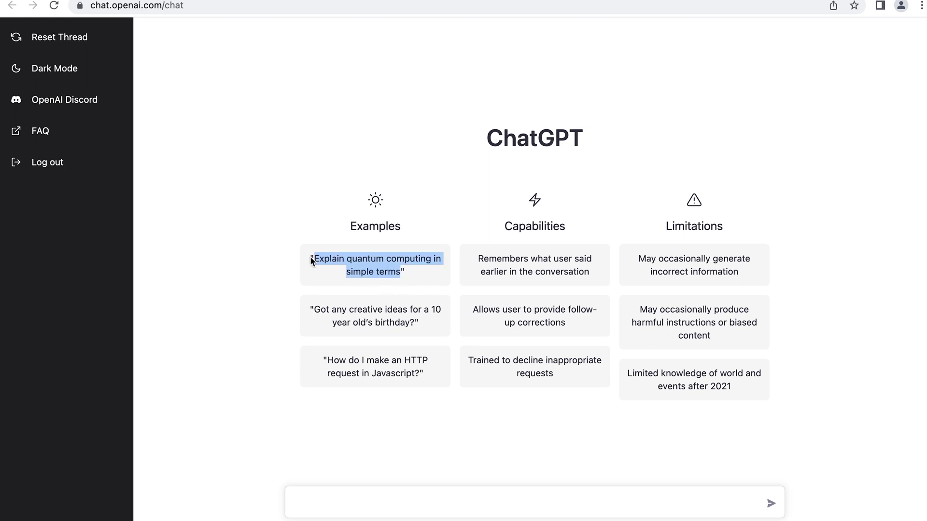
left_click(455, 507)
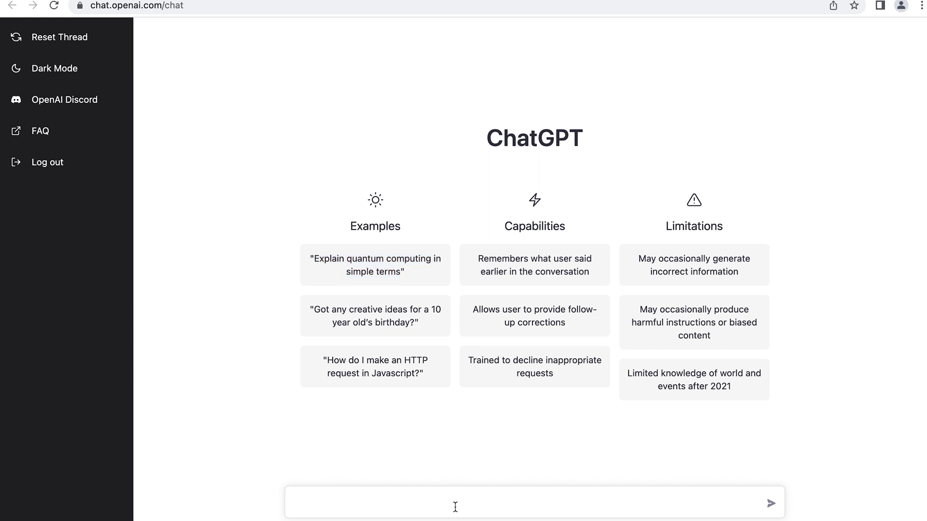
key("super+v")
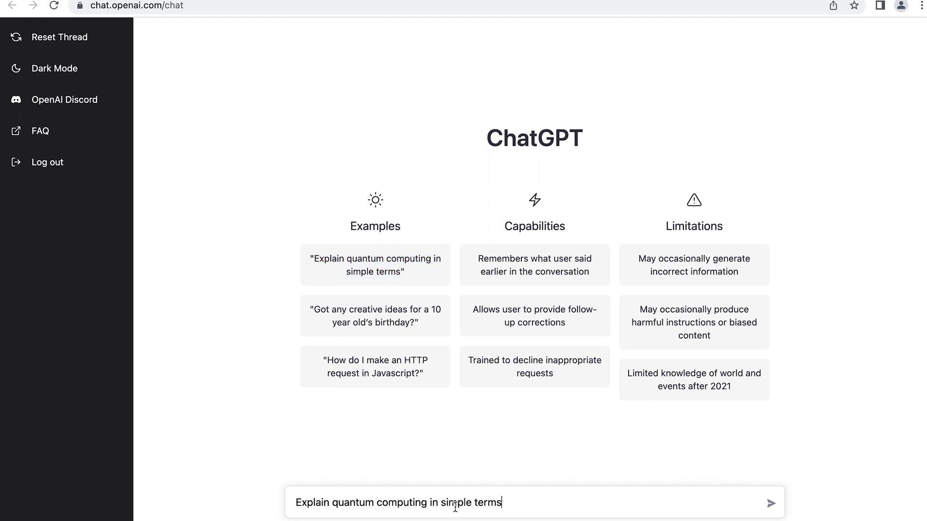
key("Return")
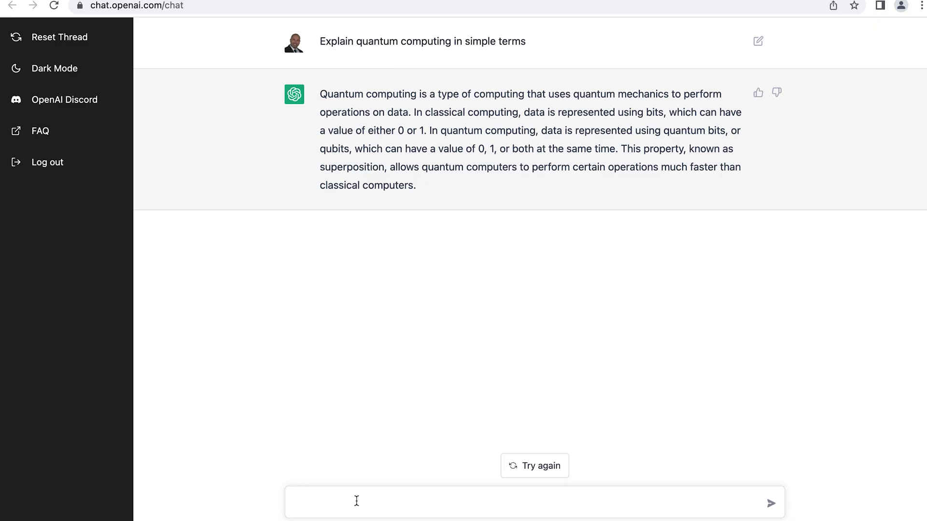
- Send 'write a rap song about programming' and scroll up to read the rap reply
type("write a rap song ab")
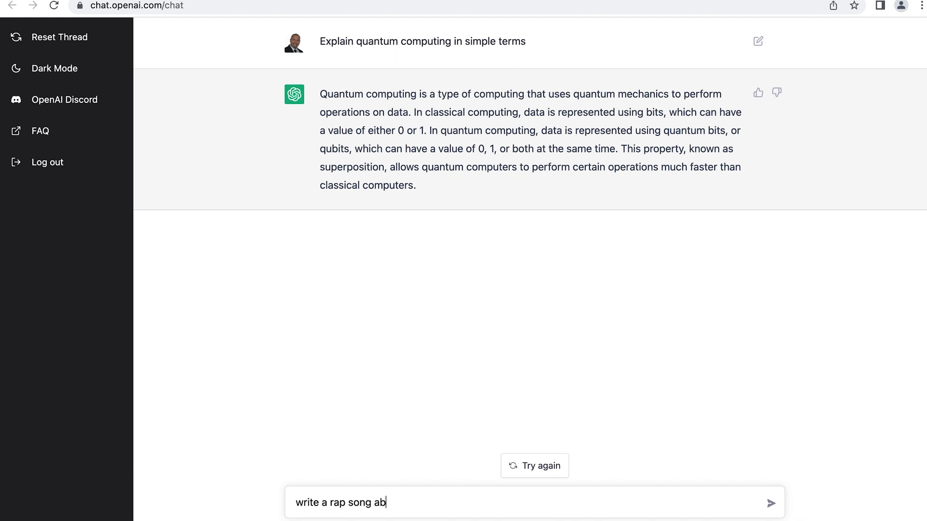
type("out programming")
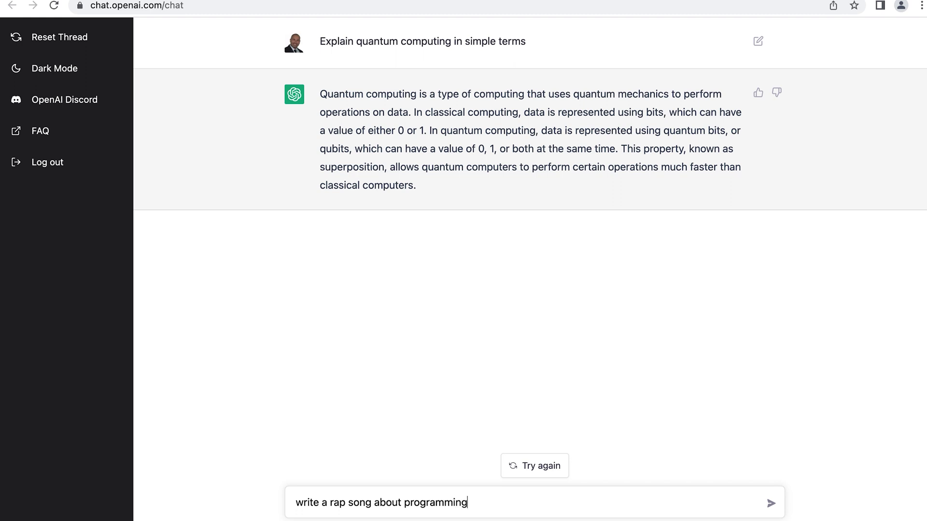
key("Return")
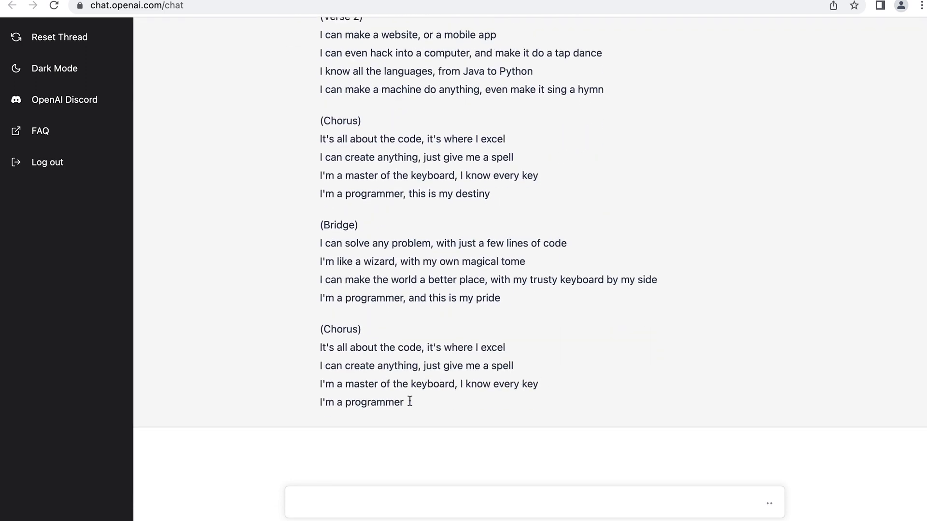
scroll(381, 305, "up", 5)
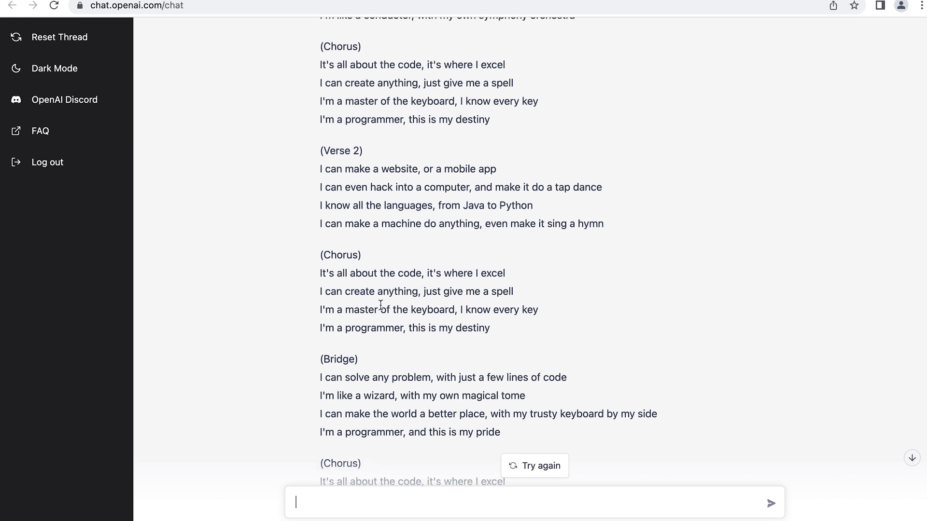
scroll(380, 305, "up", 5)
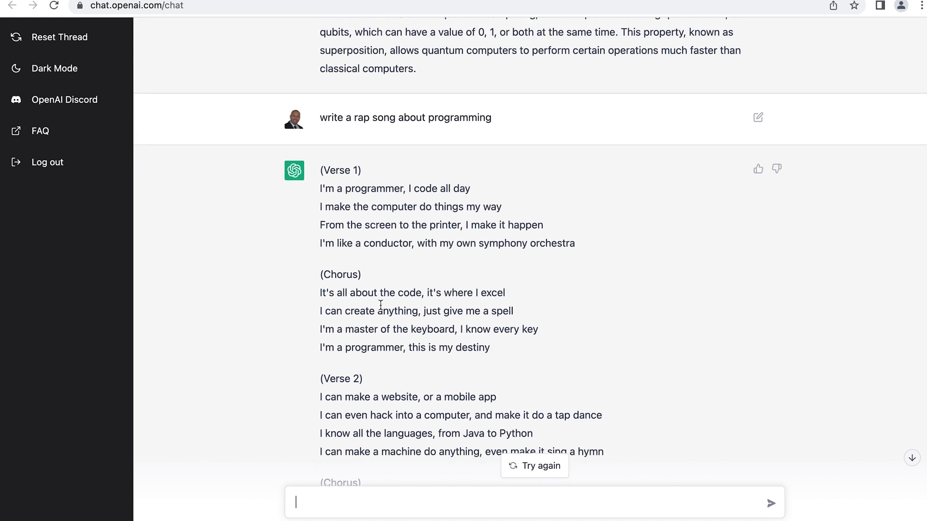
scroll(380, 305, "up", 2)
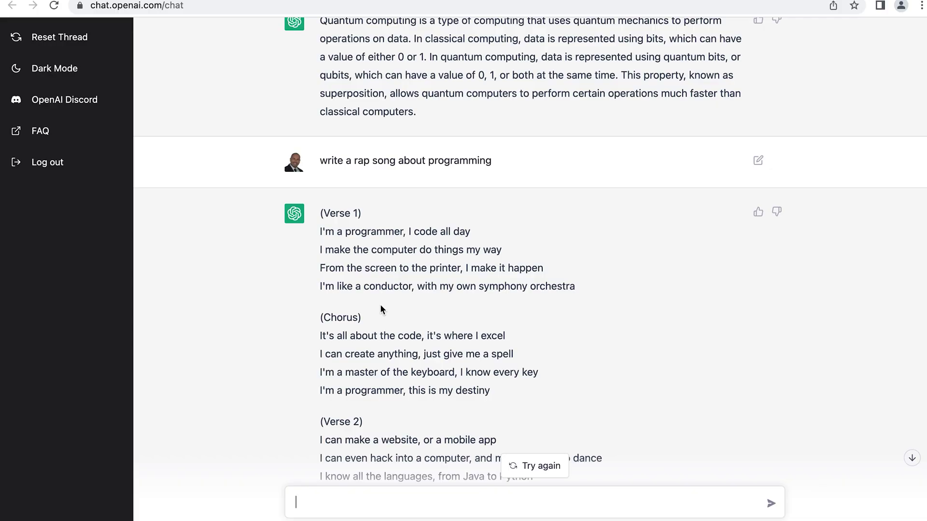
scroll(381, 304, "down", 1)
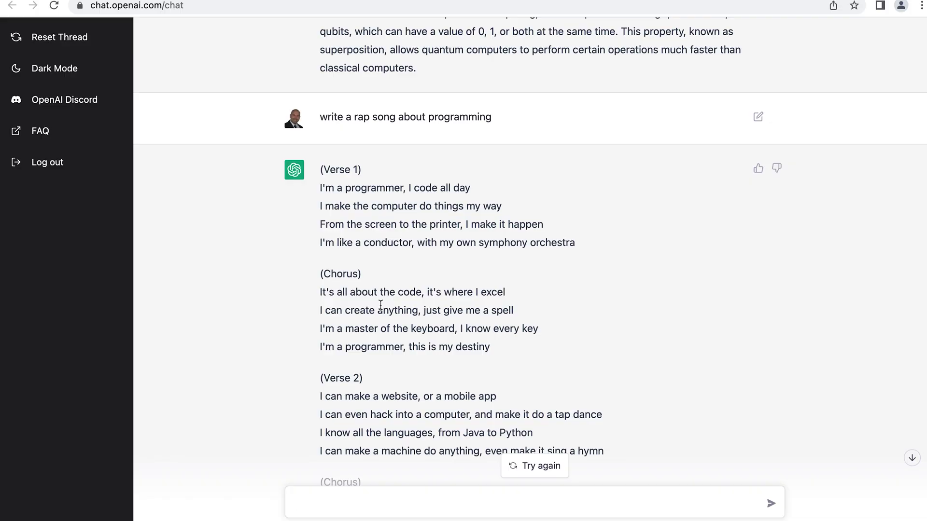
scroll(380, 305, "down", 2)
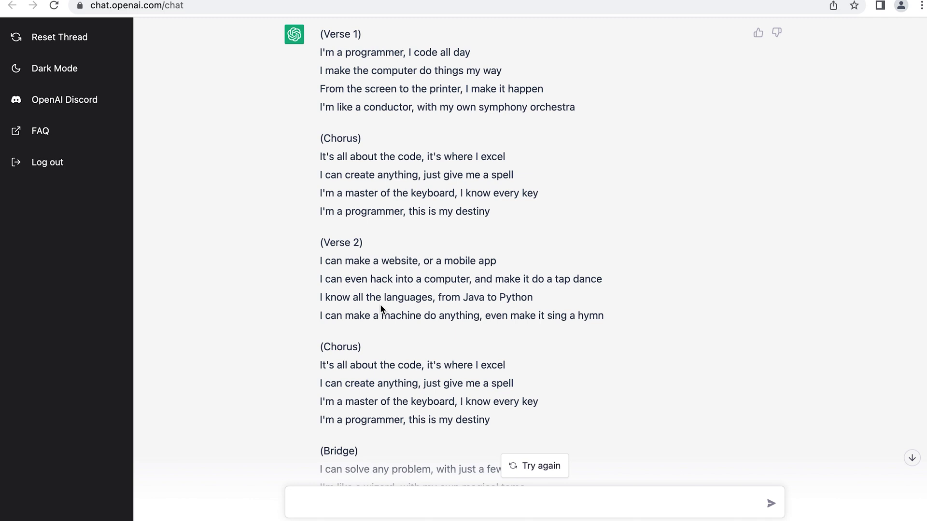
scroll(380, 304, "down", 3)
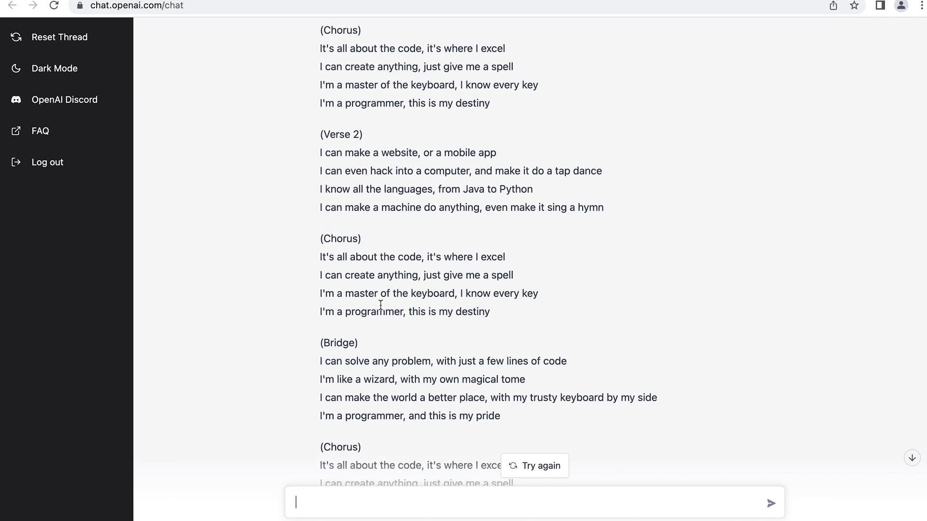
scroll(381, 305, "down", 3)
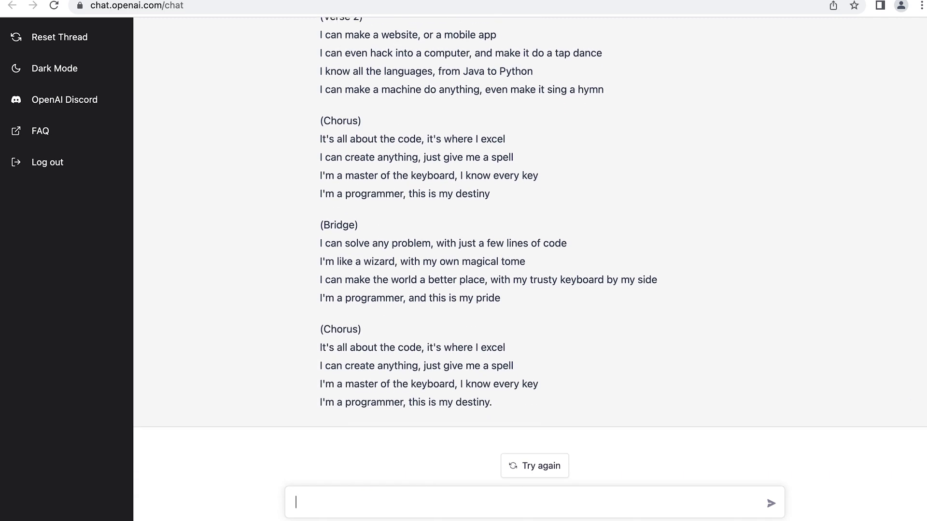
left_click(376, 509)
type("how to become a better programmer?")
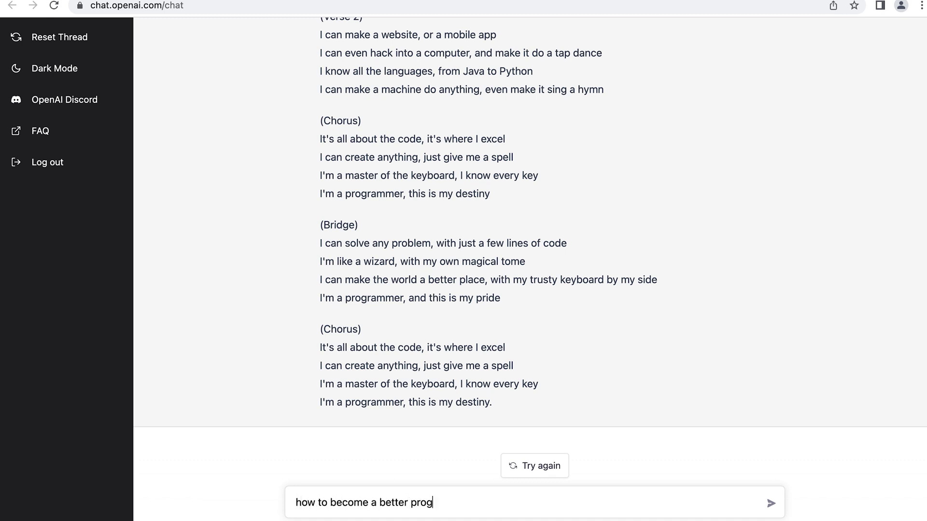
- Send 'how to become a better programmer?', then ask 'write a function to echo hello world in php'
key("Return")
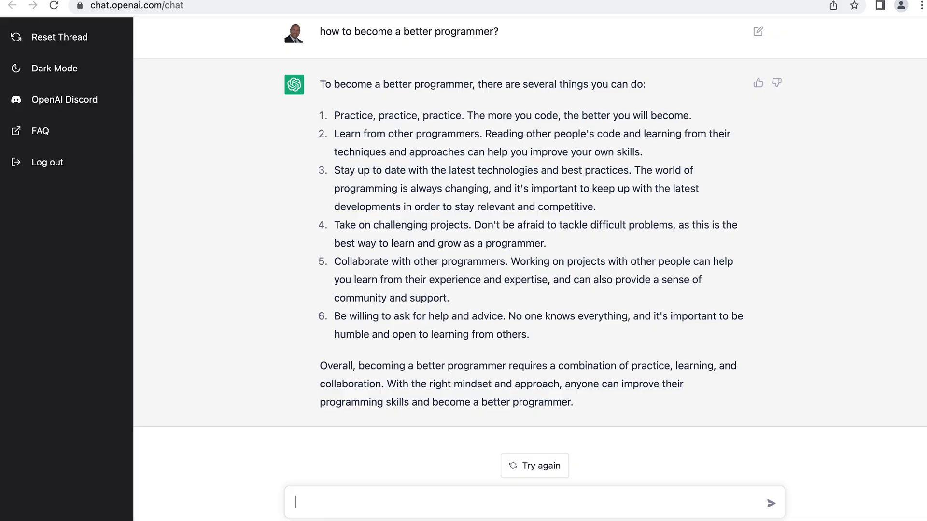
type("write a function to ech")
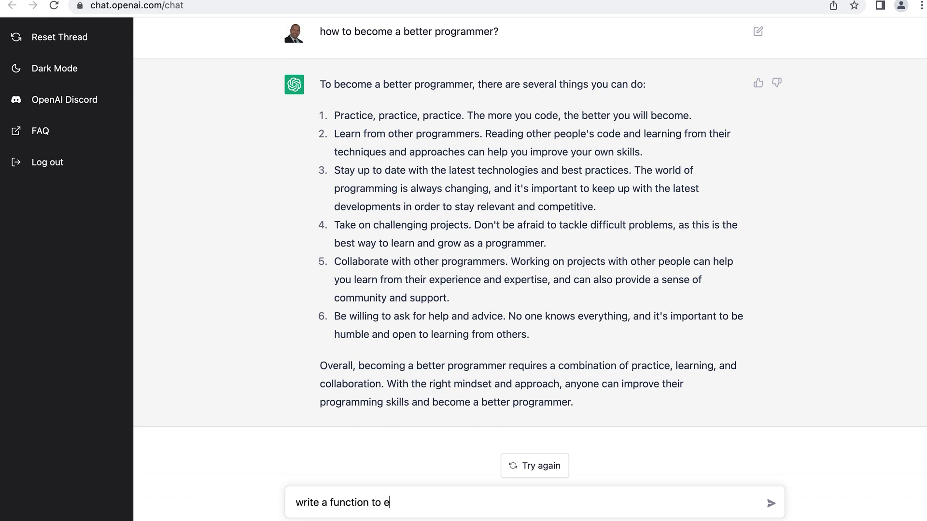
type("o hello world in php")
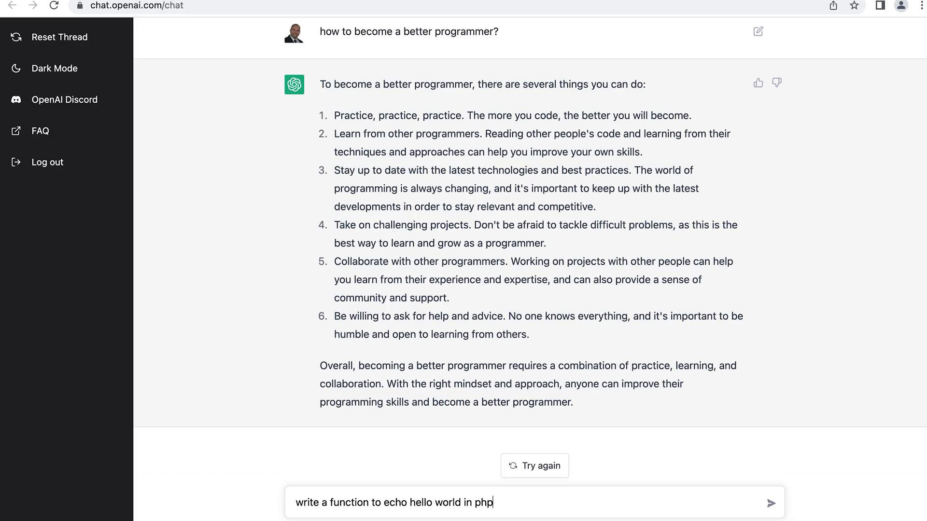
key("Return")
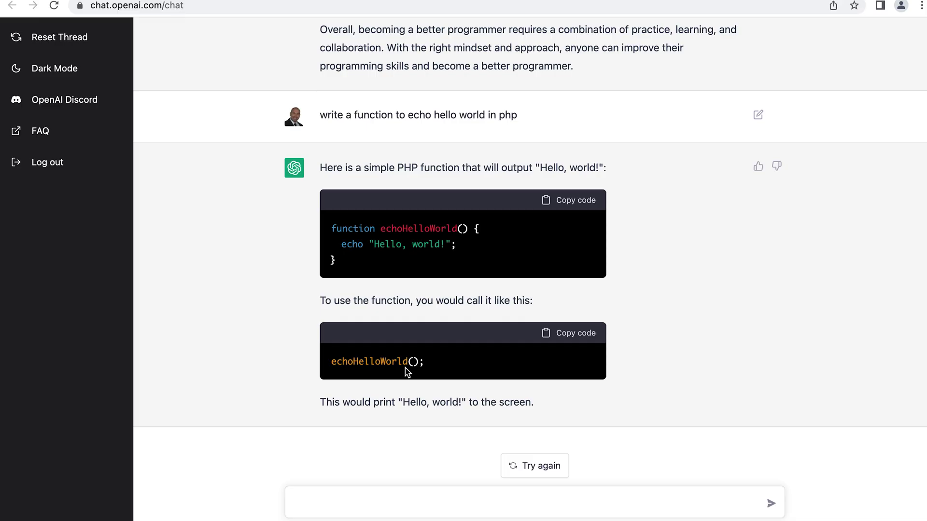
- Type the prompt 'write a wordpress form plugin' into the message box
type("write a wordpress form")
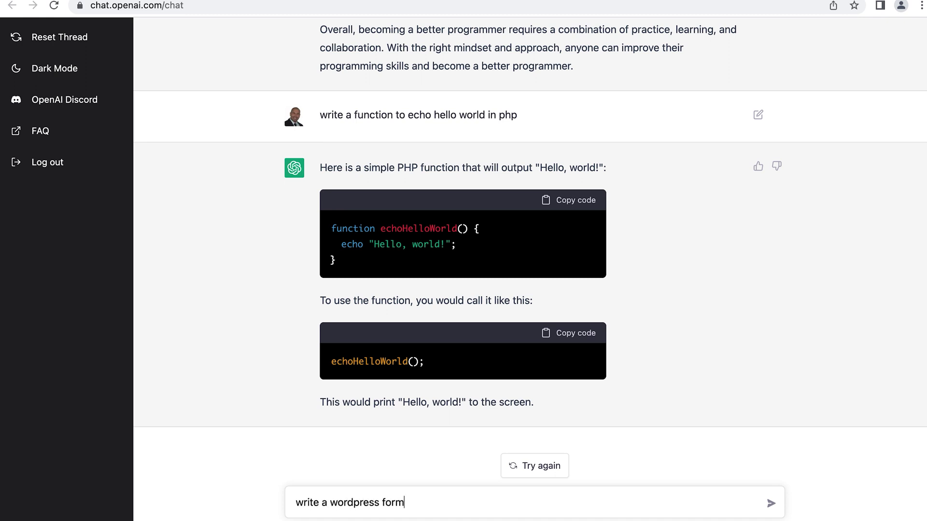
type(" plugin")
- Send the WordPress form plugin request and scroll through the generated plugin code
key("Return")
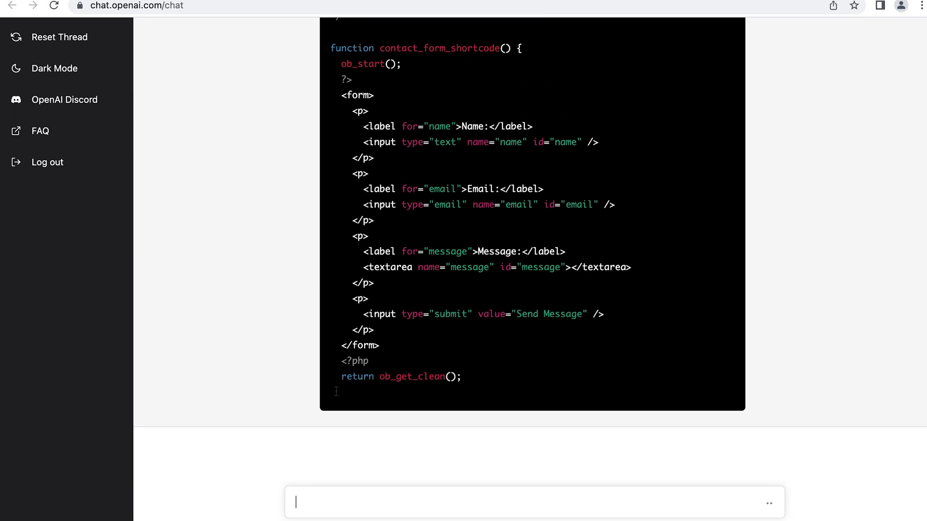
scroll(486, 111, "up", 3)
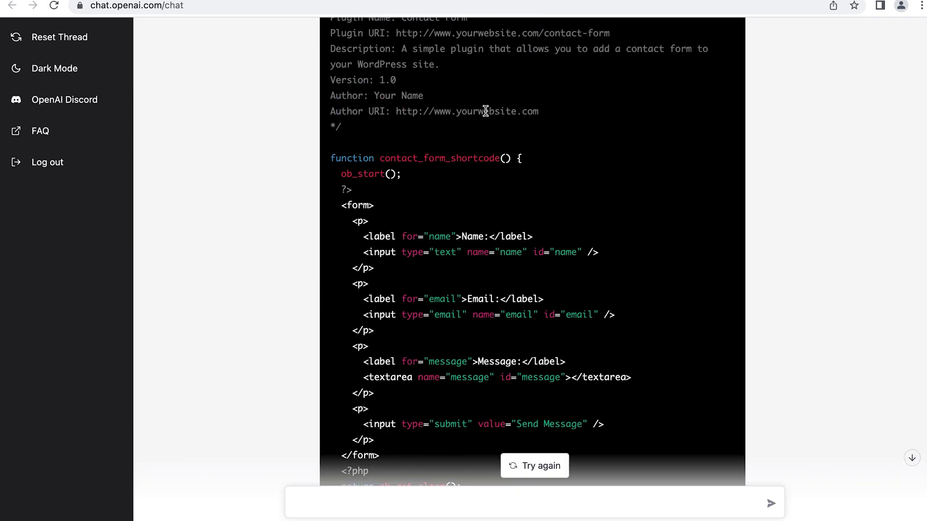
scroll(483, 112, "down", 2)
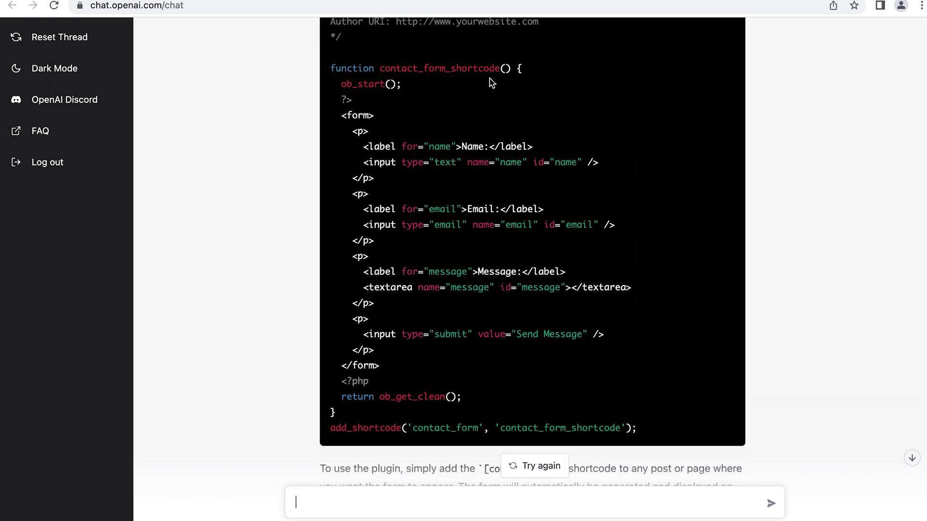
scroll(407, 120, "down", 1)
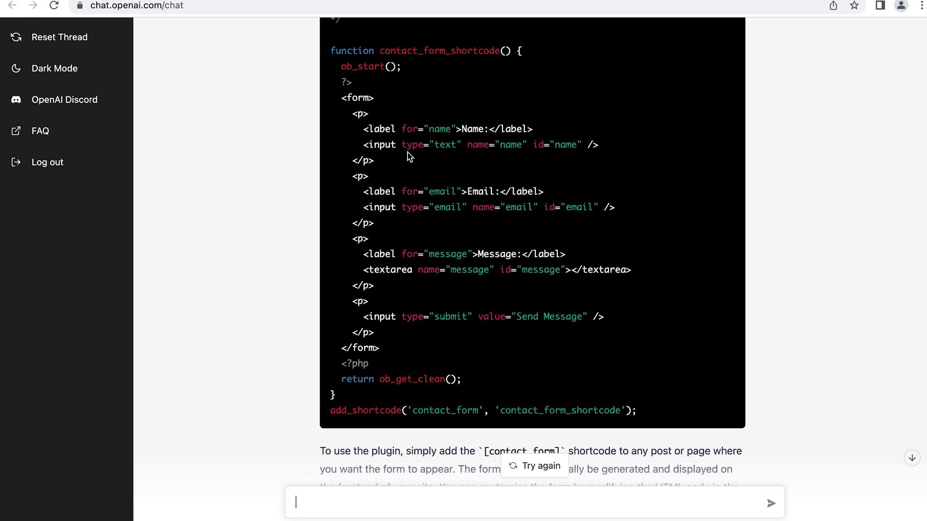
scroll(434, 154, "down", 1)
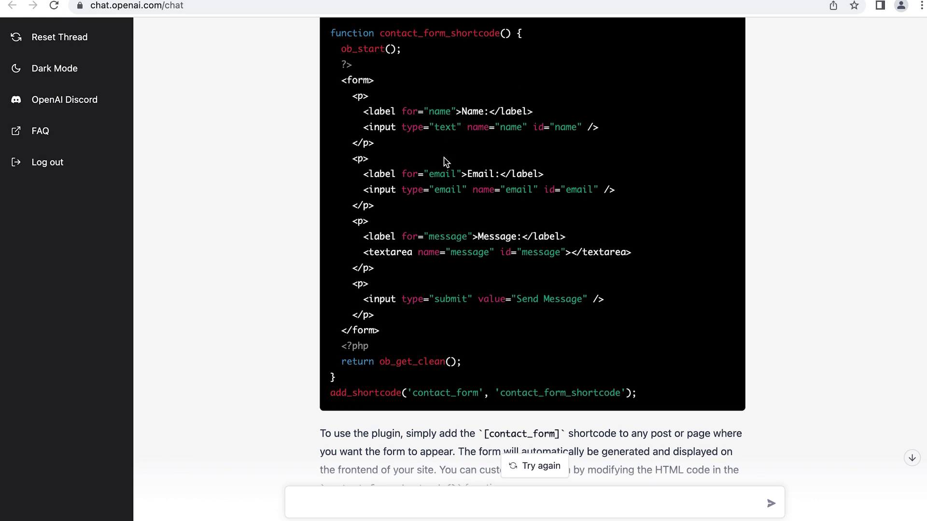
scroll(446, 159, "down", 3)
scroll(502, 152, "down", 2)
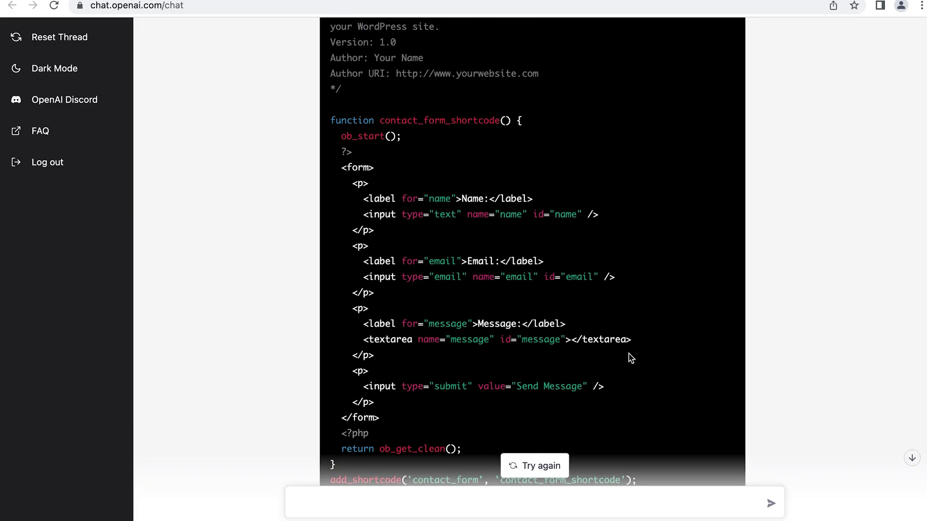
- Copy the generated Contact Form plugin code and switch to the local WordPress tab
scroll(720, 77, "up", 3)
left_click(719, 74)
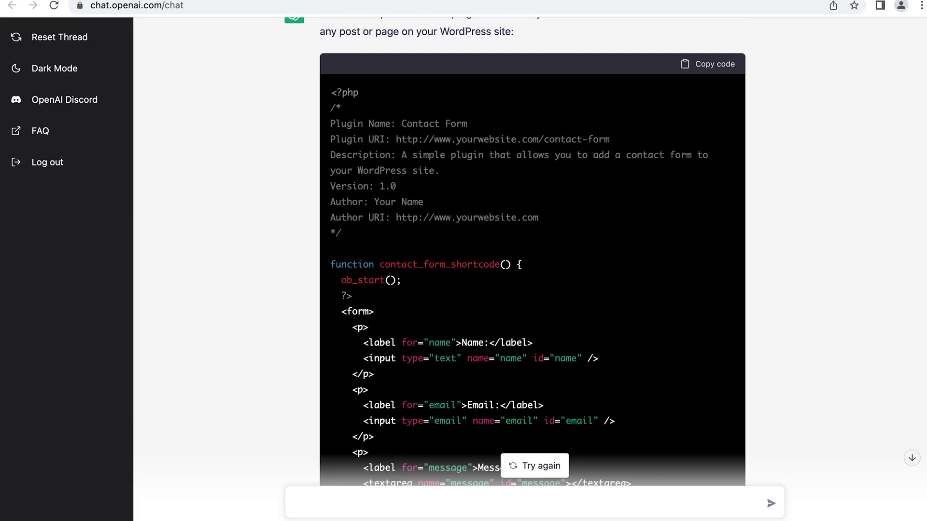
key("ctrl+Tab")
- Log in at localhost:8888/dev/wp-admin with the site's username and password
left_click(399, 5)
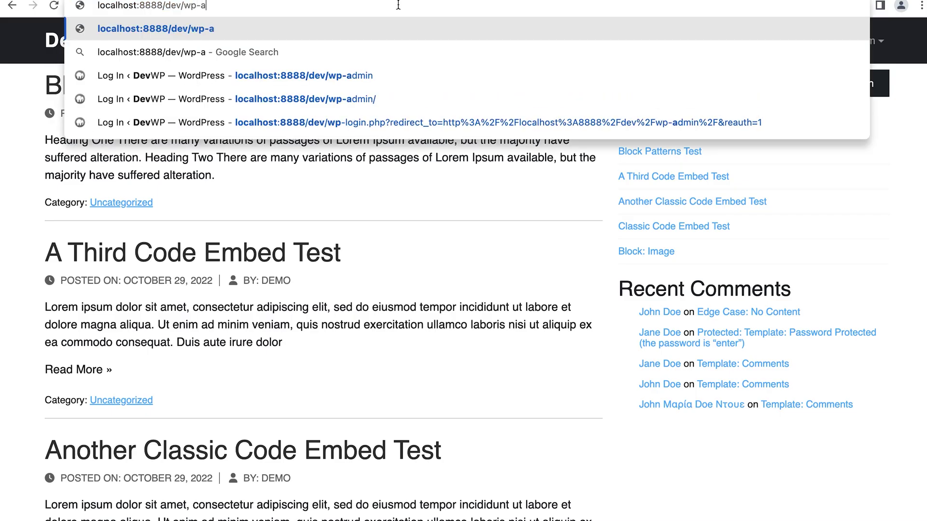
key("Return")
key("Tab")
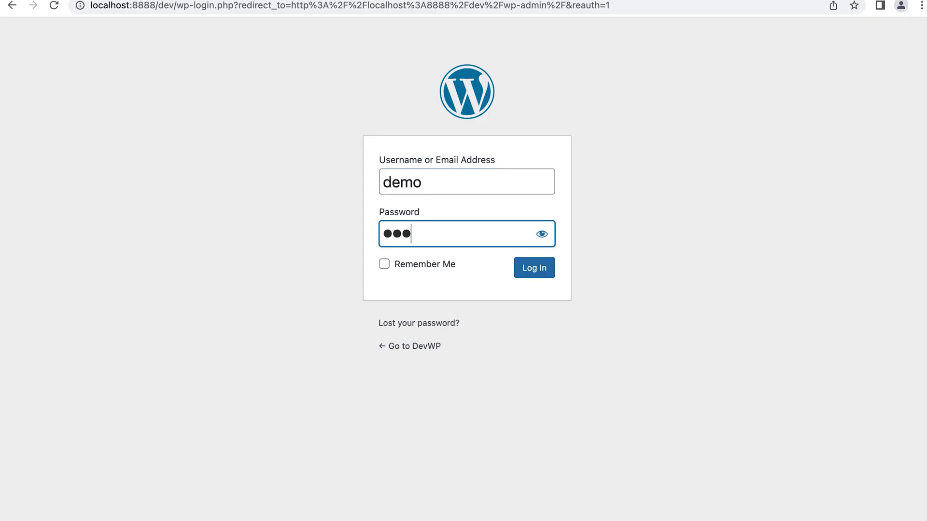
key("Return")
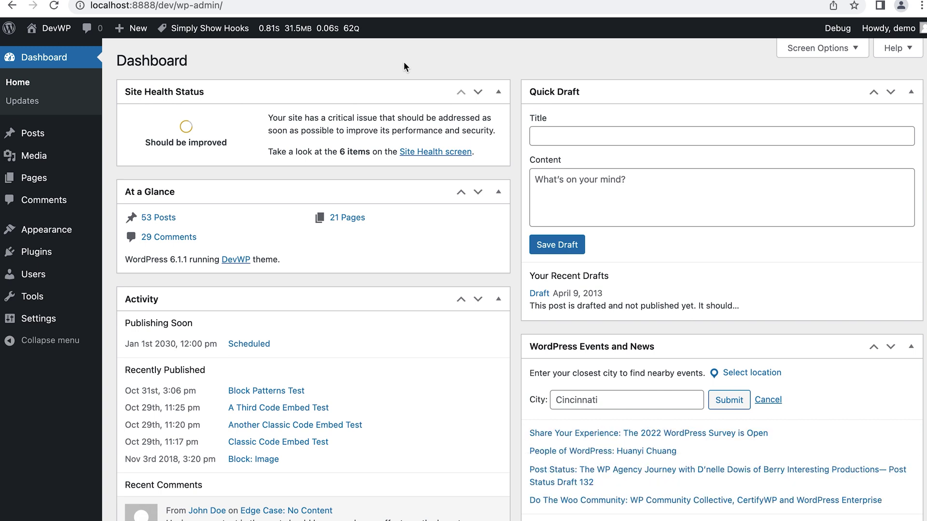
- Launch Visual Studio Code from the system app search
key("super+space")
type("co")
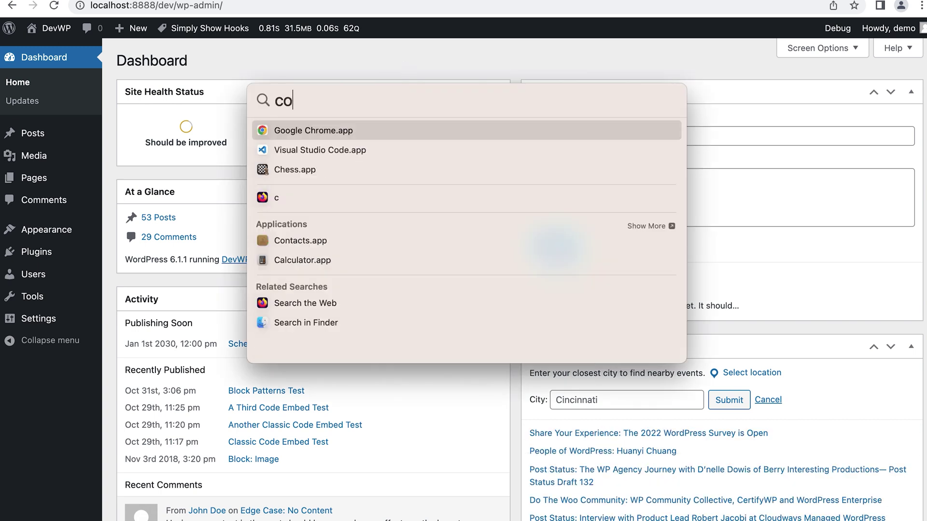
key("Return")
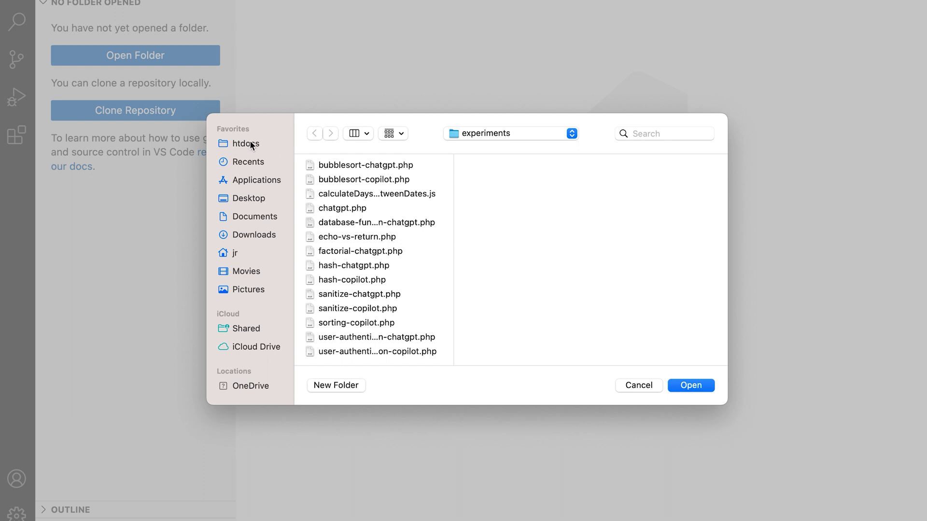
- Open the dev site folder in htdocs as the VS Code workspace
left_click(252, 144)
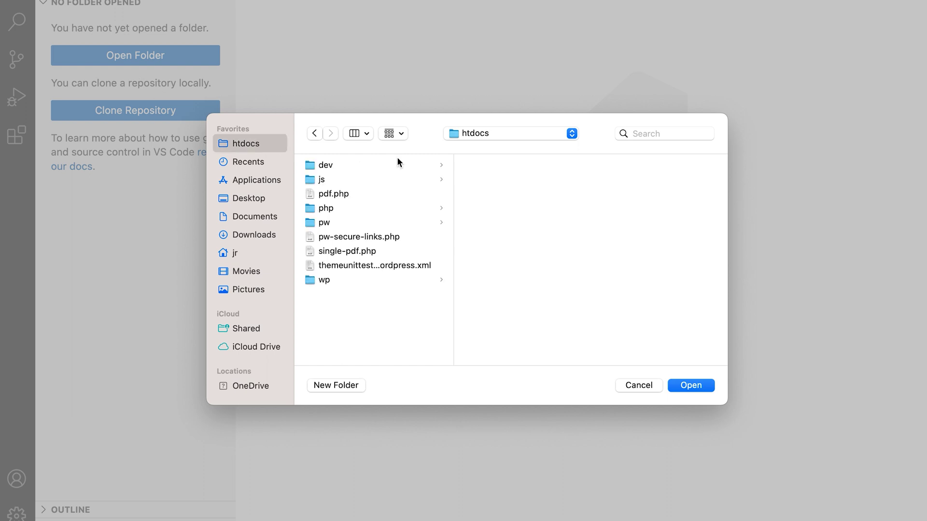
left_click(347, 169)
left_click(688, 386)
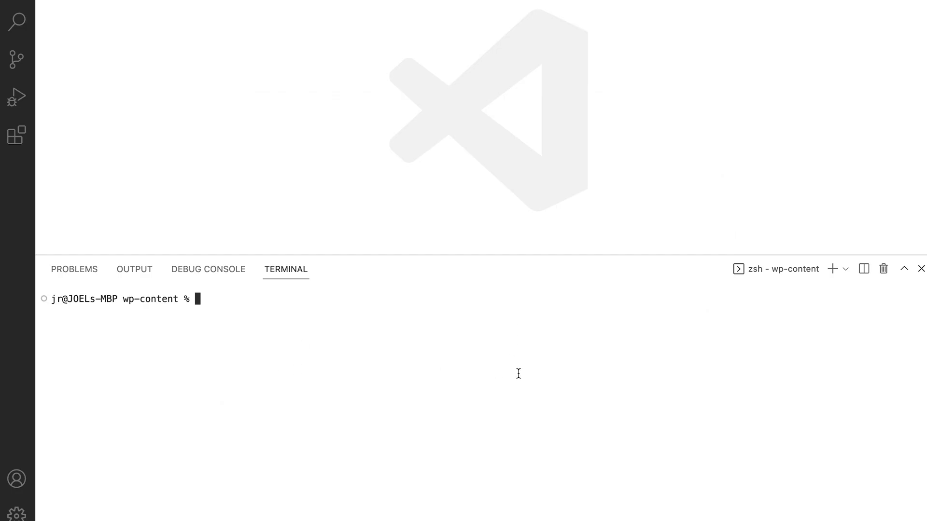
- In the terminal, change into the plugins folder and create chatgpt-form.php
type("cd plu")
key("Tab")
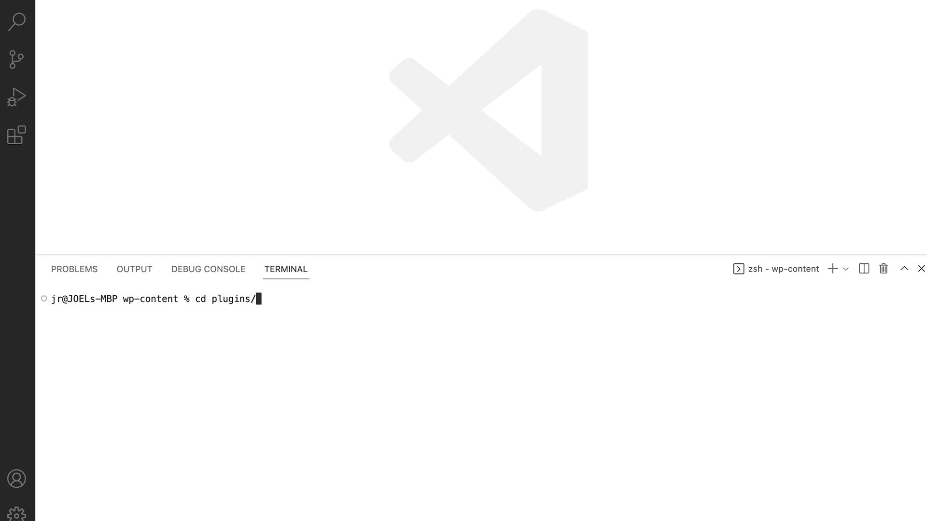
key("Return")
type("ls -l")
key("Return")
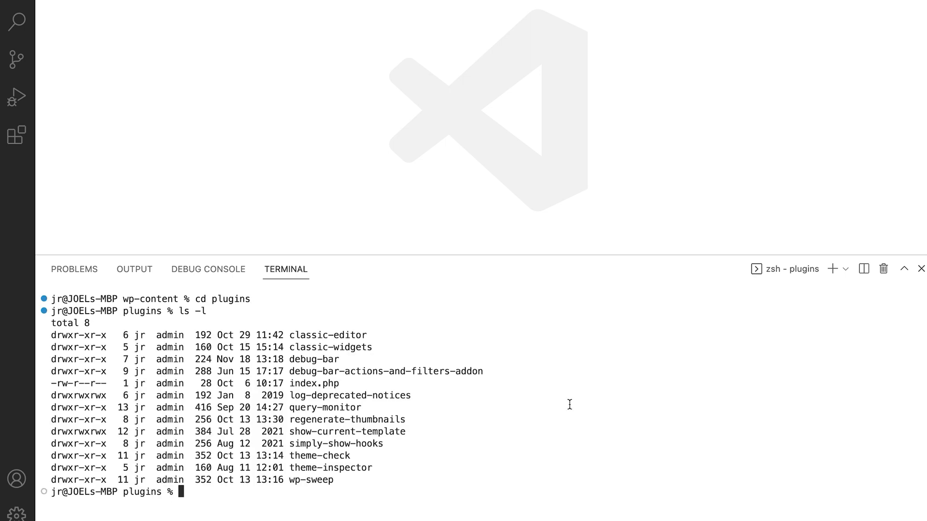
type("touch chatgpt-form.p")
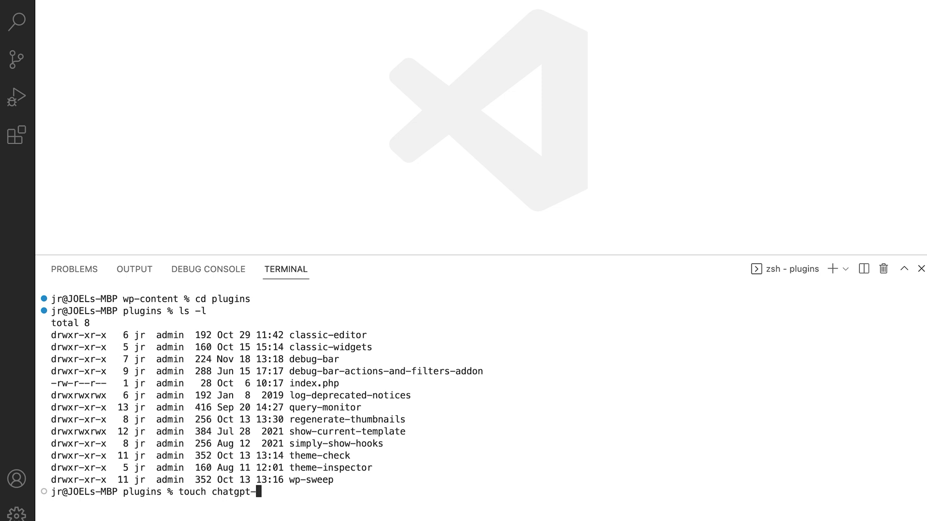
type("hp")
key("Return")
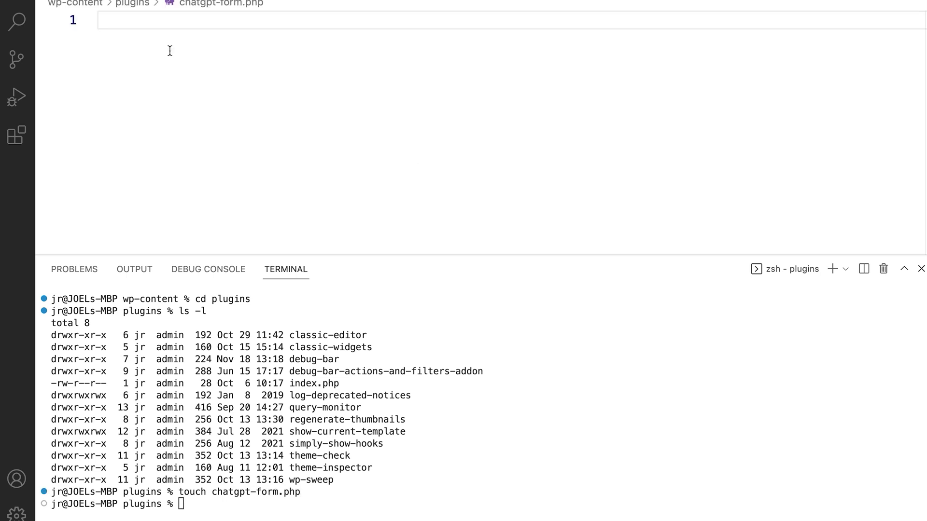
- Paste ChatGPT's Contact Form plugin code into chatgpt-form.php and remove the duplicate <?php tag
type("<?php")
key("Return")
key("Return")
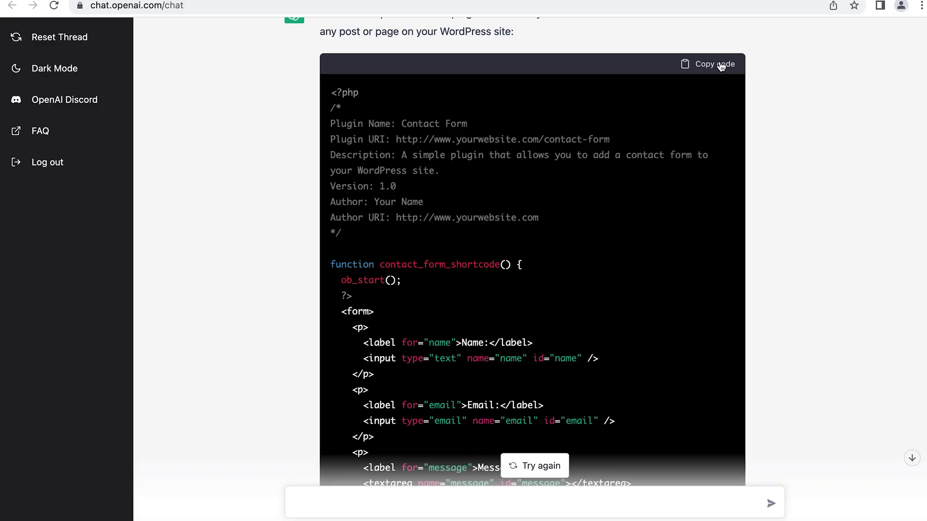
left_click(723, 65)
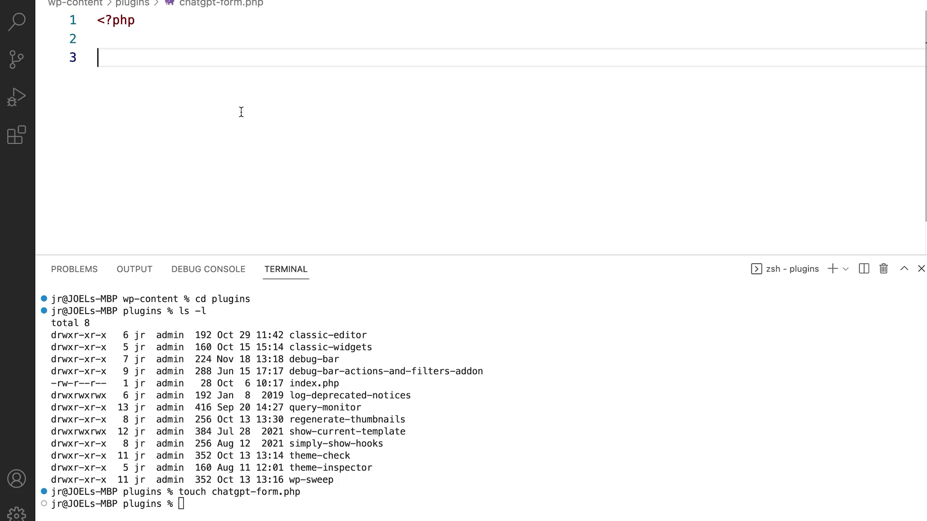
key("super+v")
scroll(241, 112, "up", 10)
left_click(137, 40)
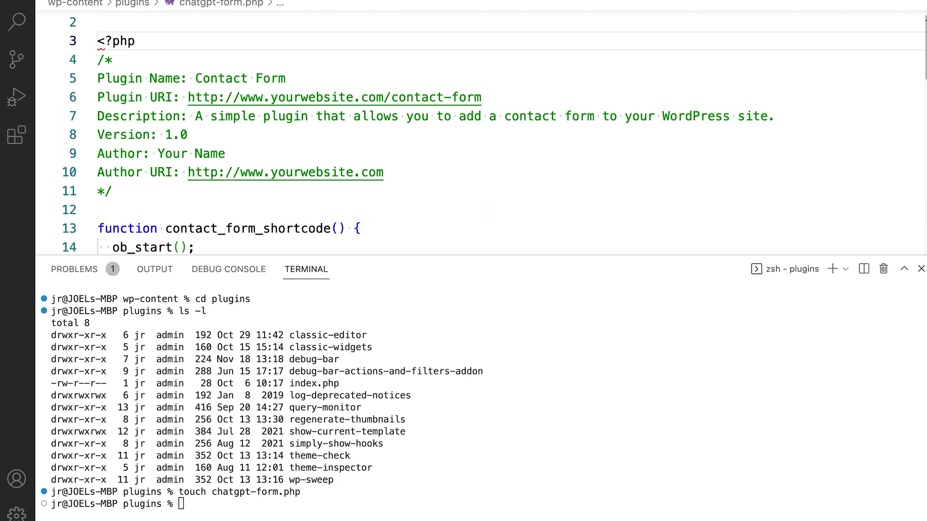
key("BackSpace")
key("BackSpace")
key("BackSpace")
key("BackSpace")
key("BackSpace")
key("BackSpace")
key("BackSpace")
key("super+j")
scroll(548, 265, "down", 5)
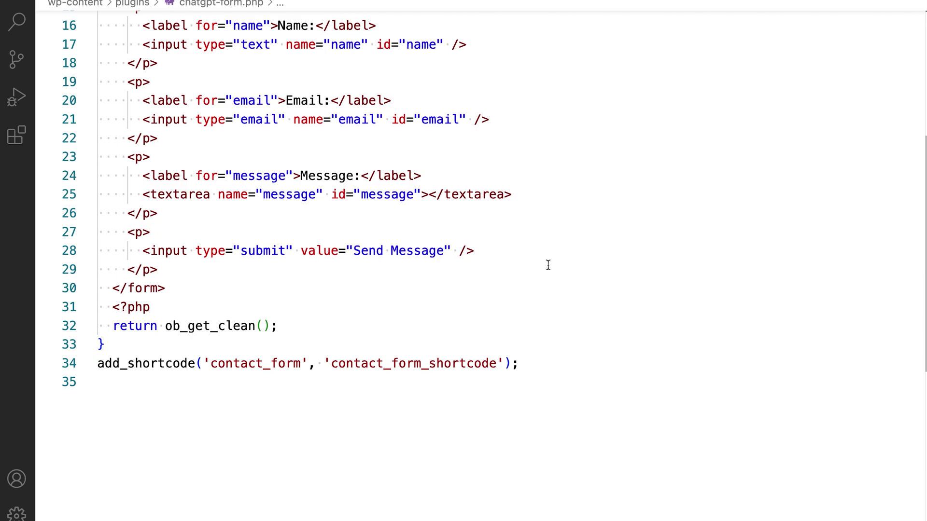
scroll(548, 265, "up", 5)
key("ctrl+Left")
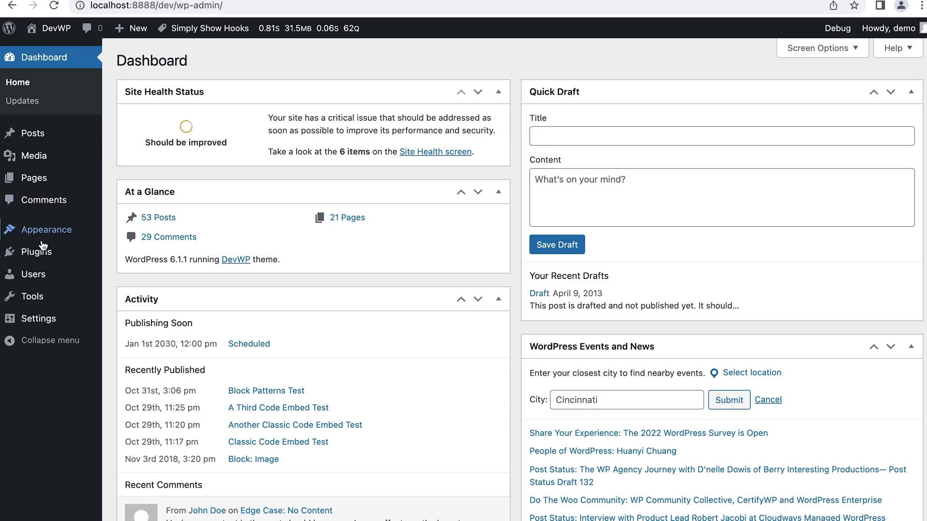
- Activate the Contact Form plugin from the Installed Plugins list
mouse_move(43, 252)
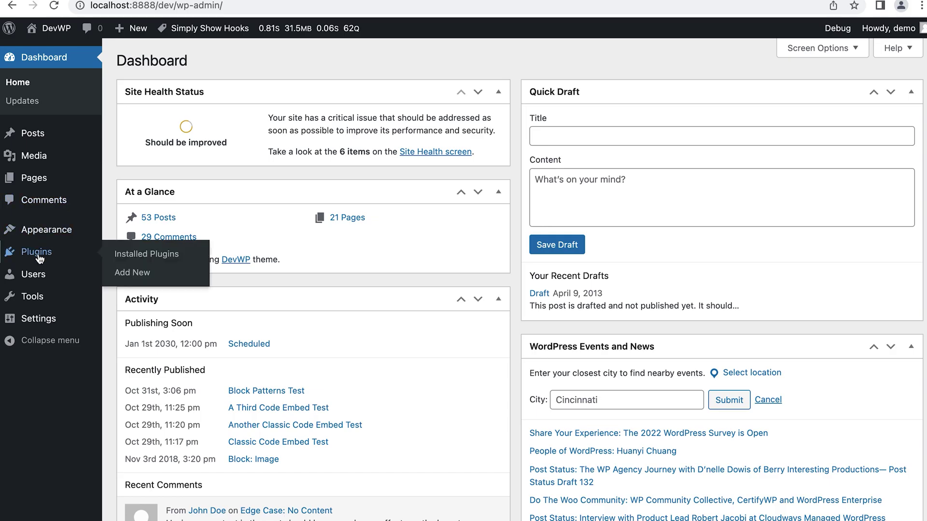
left_click(138, 262)
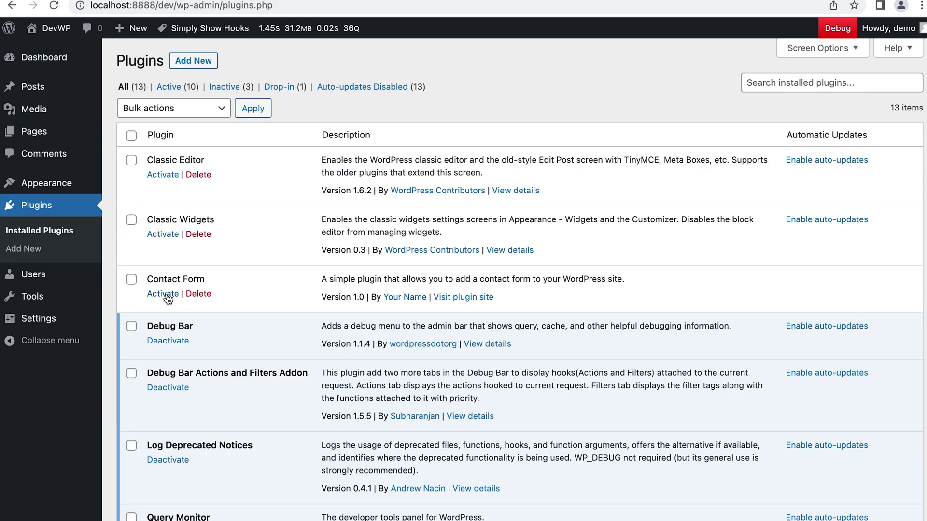
left_click(164, 294)
- Select the [contact_form] shortcode in ChatGPT's usage notes, then start a new post
scroll(361, 318, "down", 6)
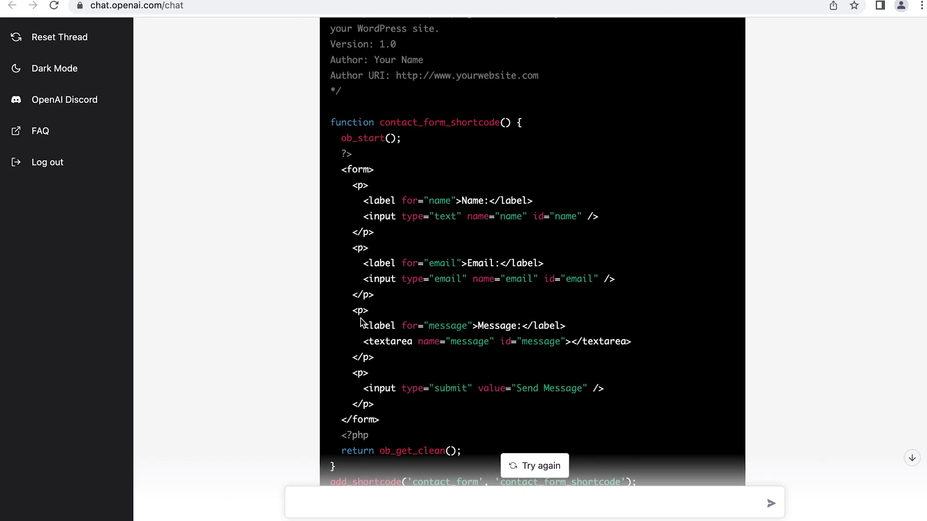
left_click_drag(561, 350, 505, 353)
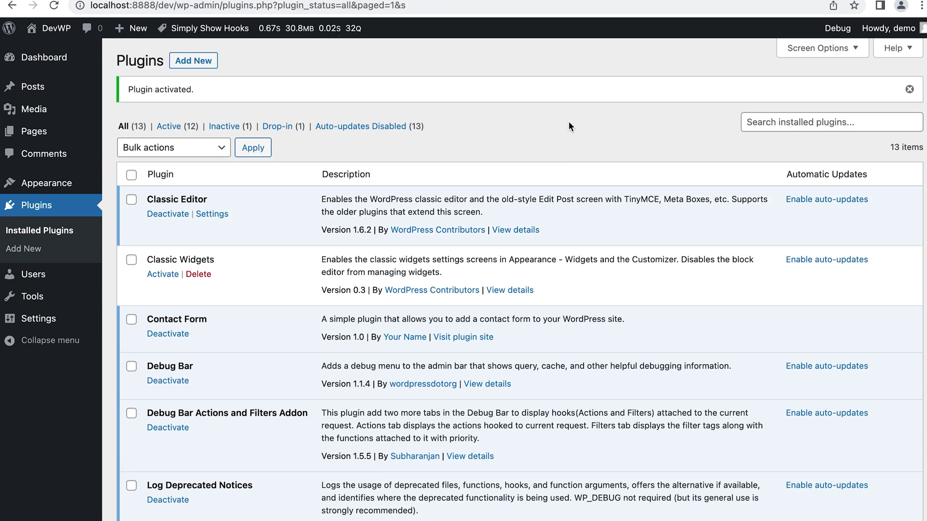
mouse_move(131, 28)
left_click(128, 53)
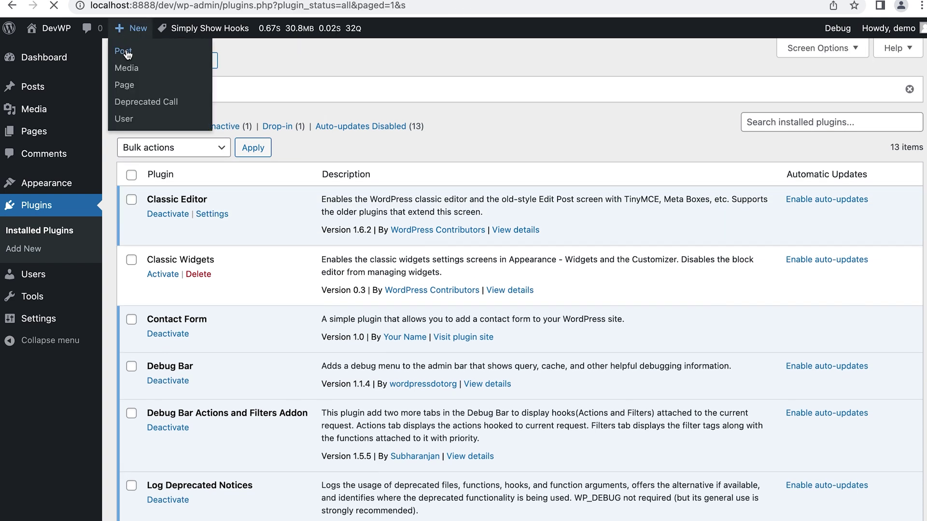
- Title the new post 'Form Check' and paste the [contact_form] shortcode into its body
type("Form C")
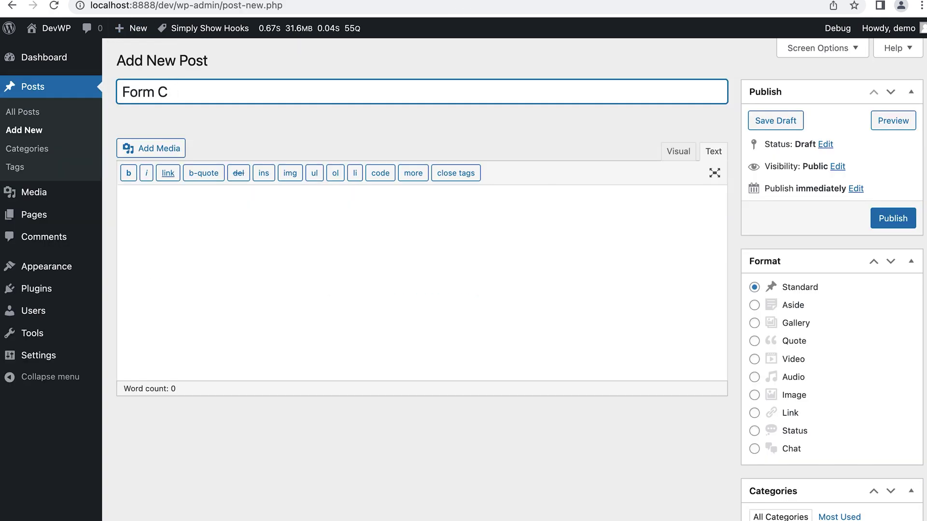
type("heck")
key("Tab")
key("ctrl+v")
- Preview the post's Name, Email and Message form, then save it as a draft
left_click(891, 122)
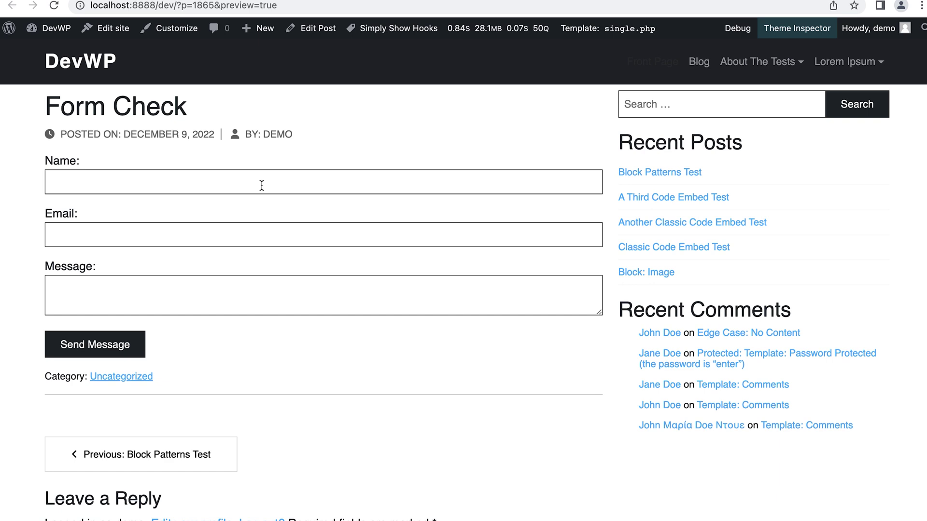
key("super+w")
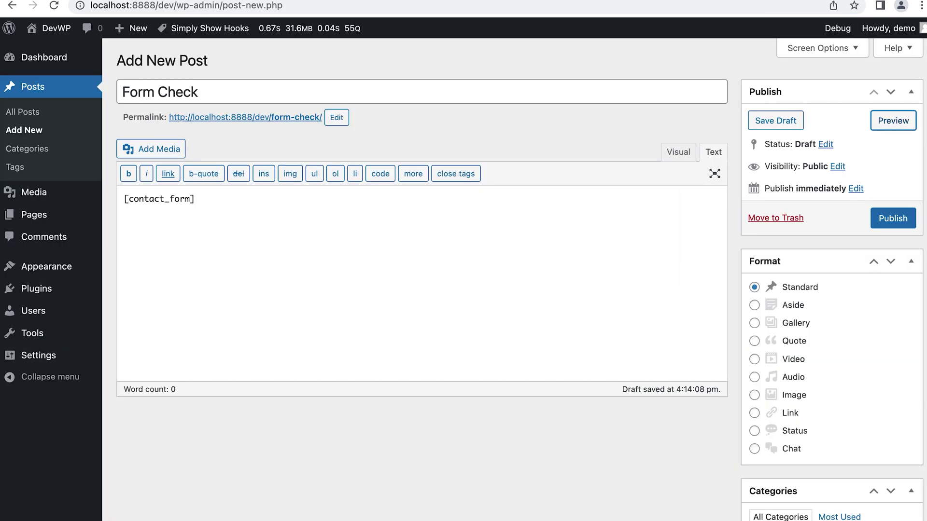
left_click(784, 120)
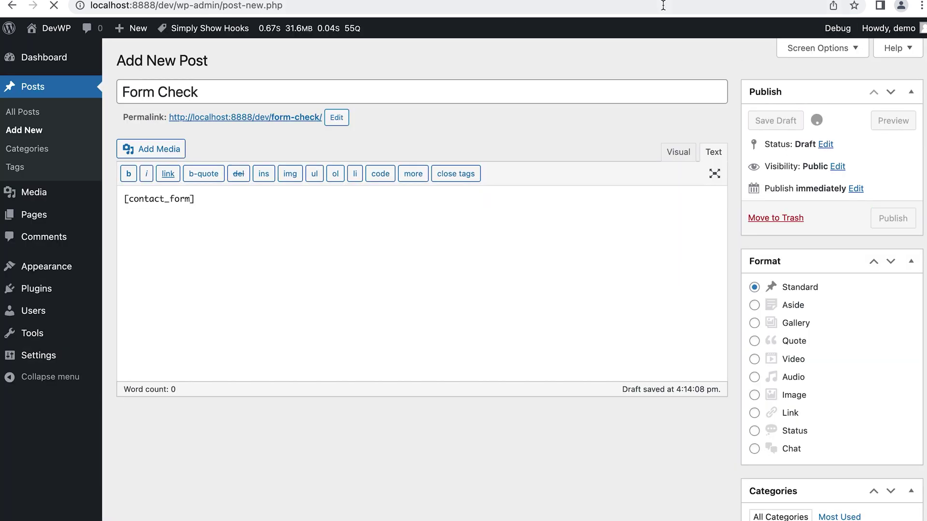
key("ctrl+shift+Tab")
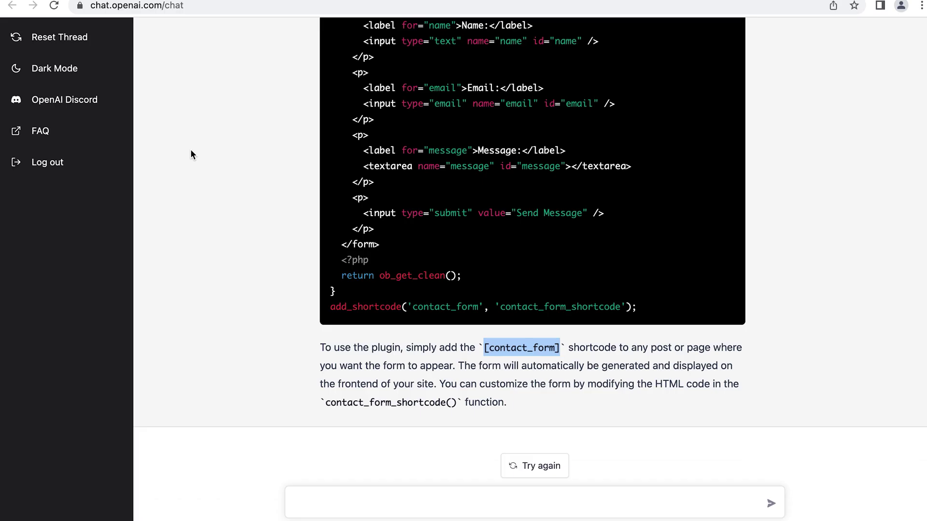
- Send ChatGPT the prompt 'write an html template file'
left_click(360, 500)
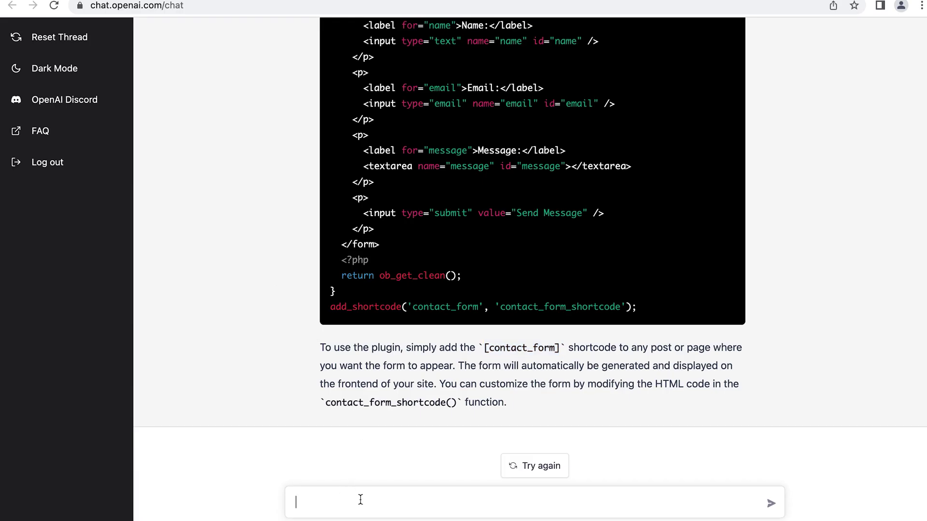
type("write an html template file")
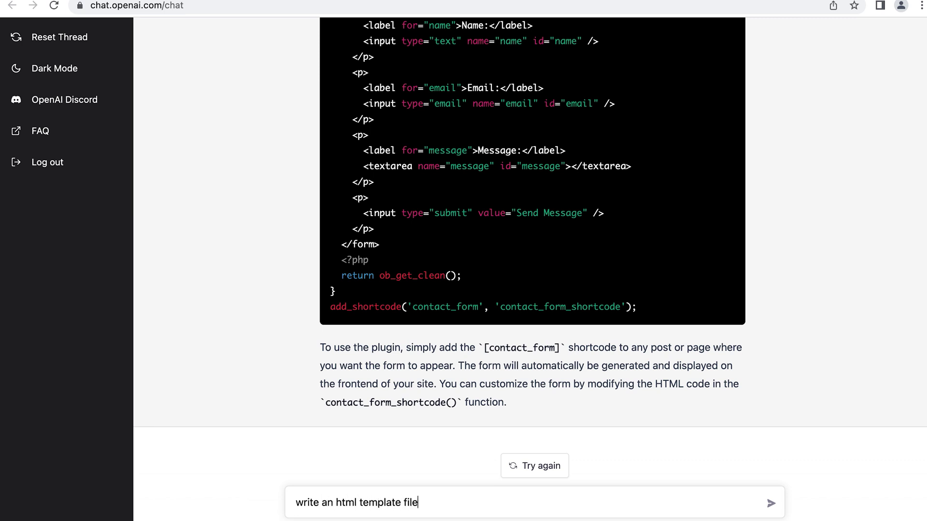
key("Return")
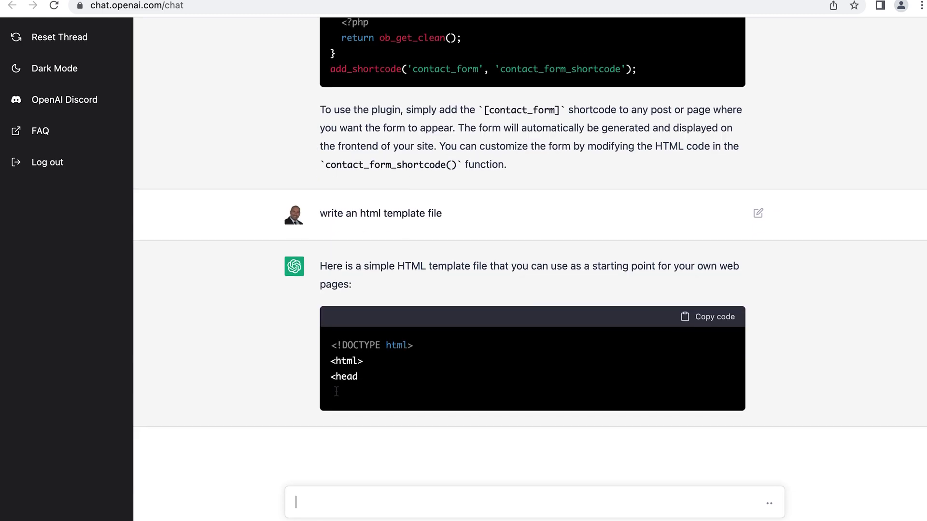
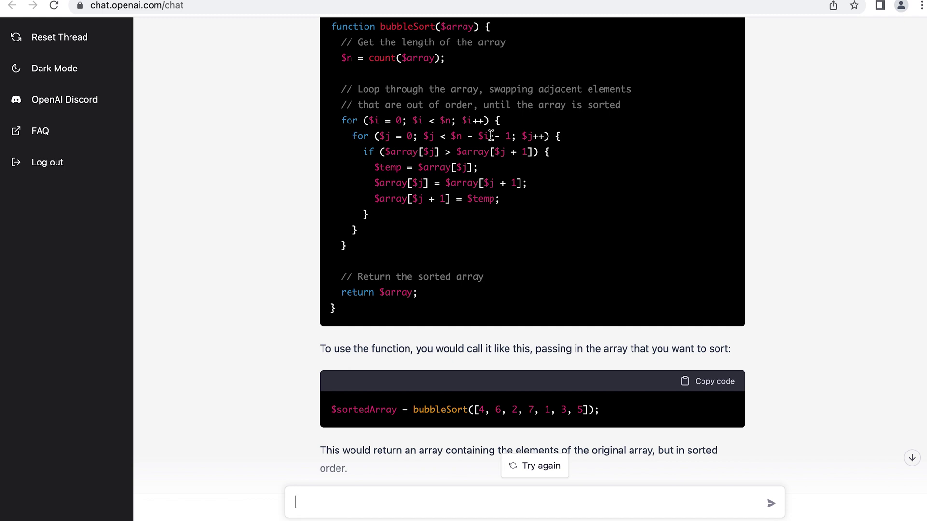
- Copy ChatGPT's PHP bubbleSort function code block to the clipboard
scroll(396, 107, "up", 1)
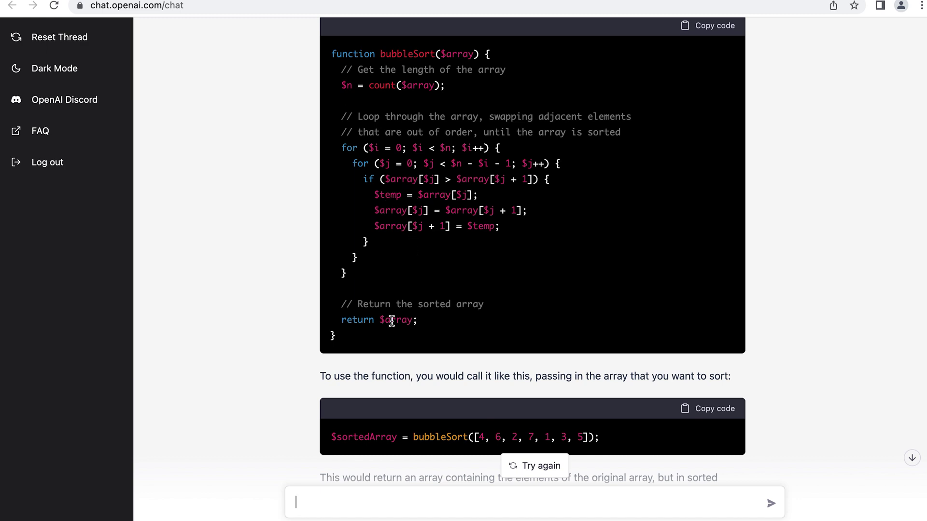
scroll(718, 63, "up", 1)
left_click(719, 63)
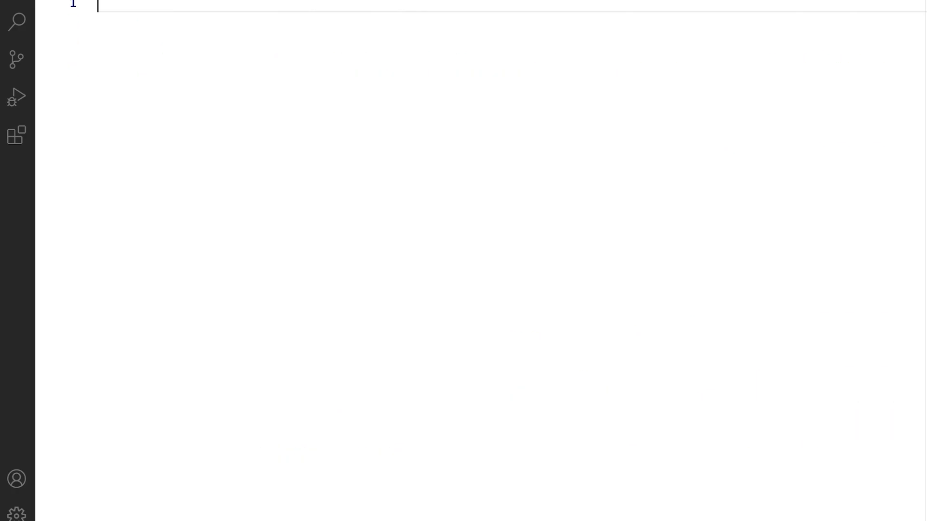
- Start a new file with <?php and paste the bubbleSort function below it
type("<?php")
key("Return")
key("Return")
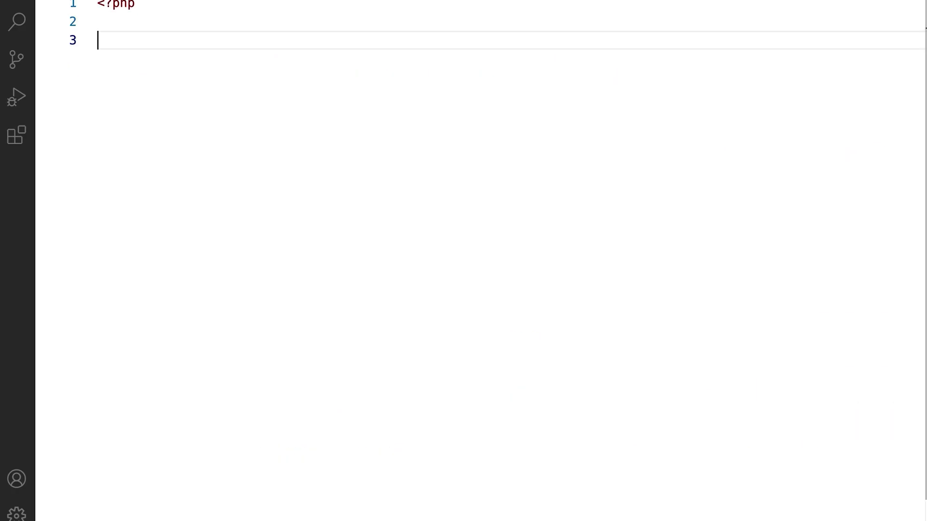
type("function bubbleSort($array) {     // Get the length of the array     $n = count($array);      // Loop through the array, swapping adjacent elements     // that are out of order, until the array is sorted     for ($i = 0; $i < $n; $i++) {         for ($j = 0; $j < $n - $i - 1; $j++) {             if ($array[$j] > $array[$j + 1]) {                 $temp = $array[$j];                 $array[$j] = $array[$j + 1];                 $array[$j + 1] = $temp;             }         }     }      // Return the sorted array     return $array; }")
- Save the file as bubblesort-chatgpt.php in htdocs, then copy ChatGPT's example bubbleSort call
key("super+s")
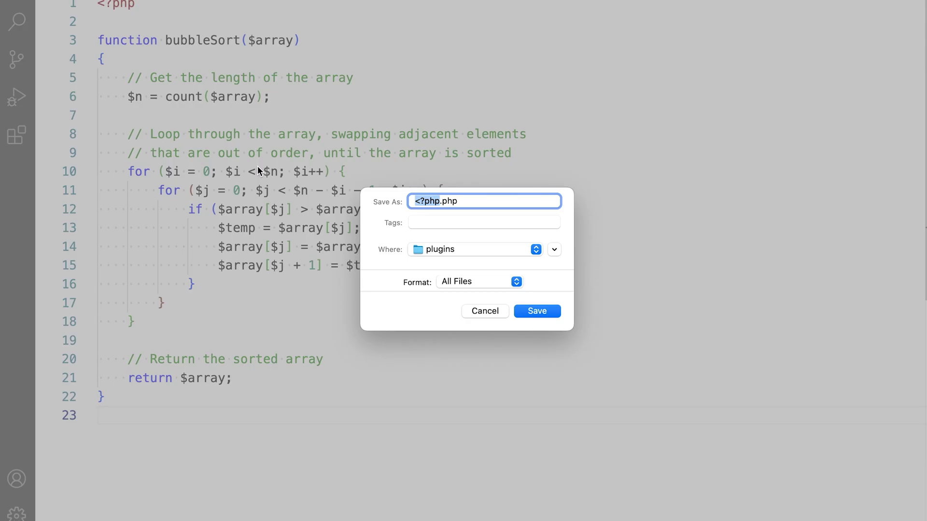
type("bubblesort")
type("-chatgpt")
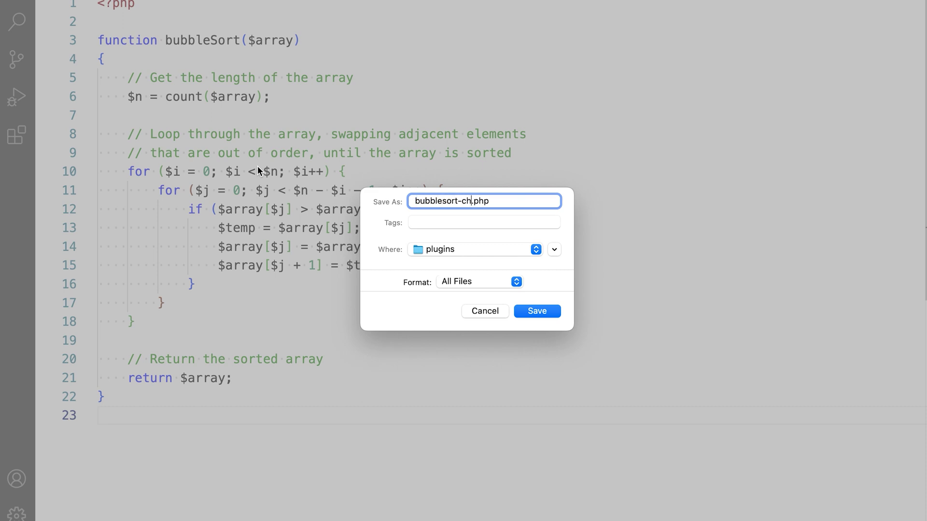
left_click(476, 249)
left_click(472, 293)
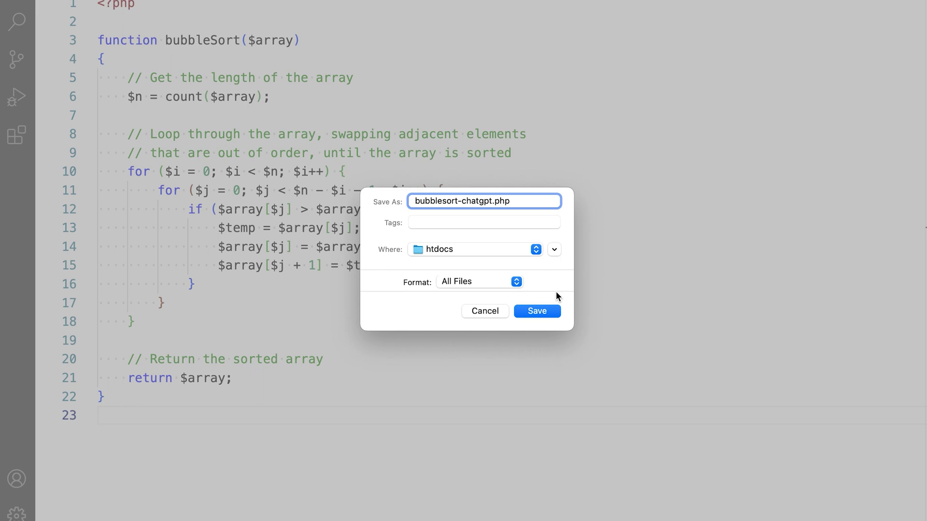
left_click(540, 310)
key("super+Tab")
left_click(722, 319)
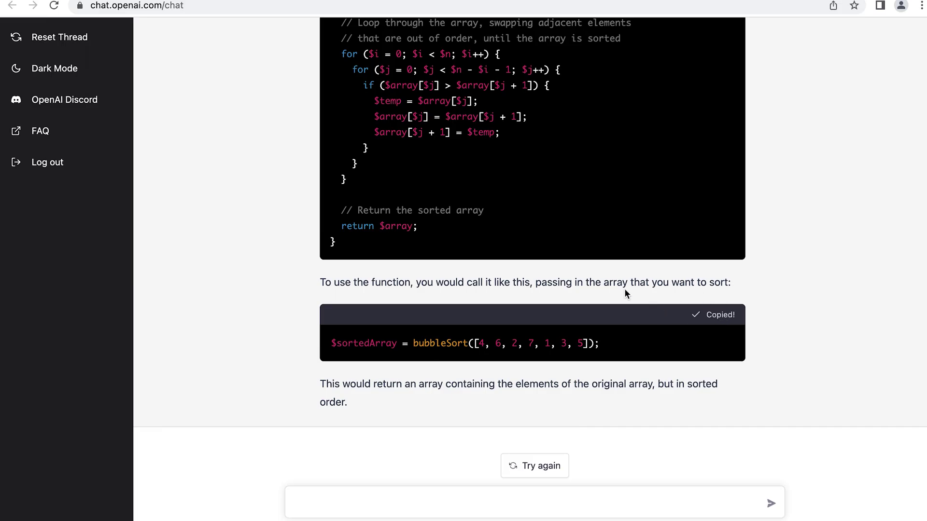
- Paste the bubbleSort call on [4, 6, 2, 7, 1, 3, 5], add print_r($sortedArray); and echo PHP_EOL;, and open the terminal
key("super+Tab")
key("super+v")
key("Return")
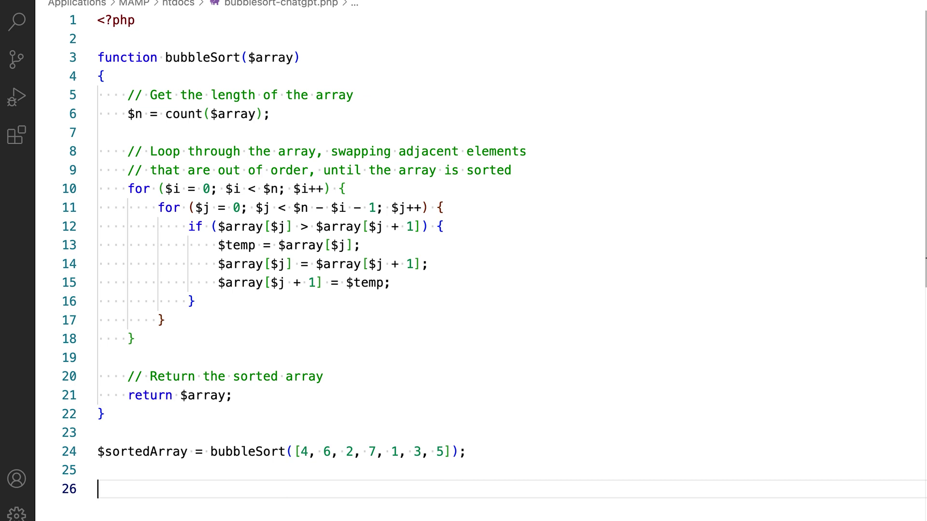
type("print")
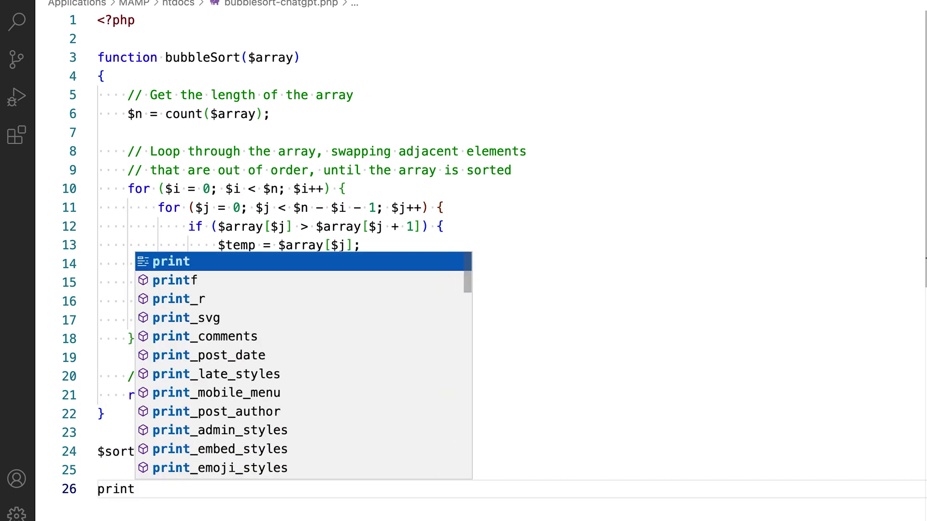
type("_r($sortedArray);")
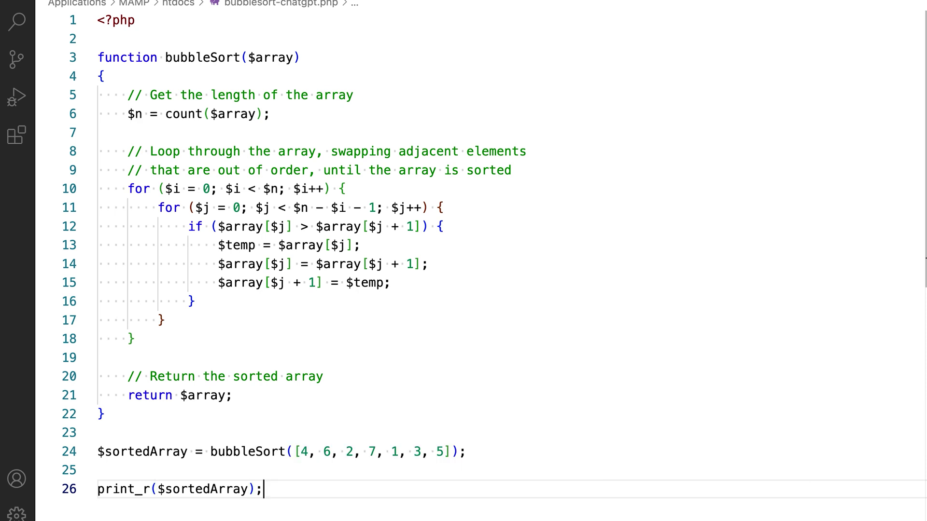
key("Return")
key("Return")
type("echo PHP_EOL;")
key("ctrl+grave")
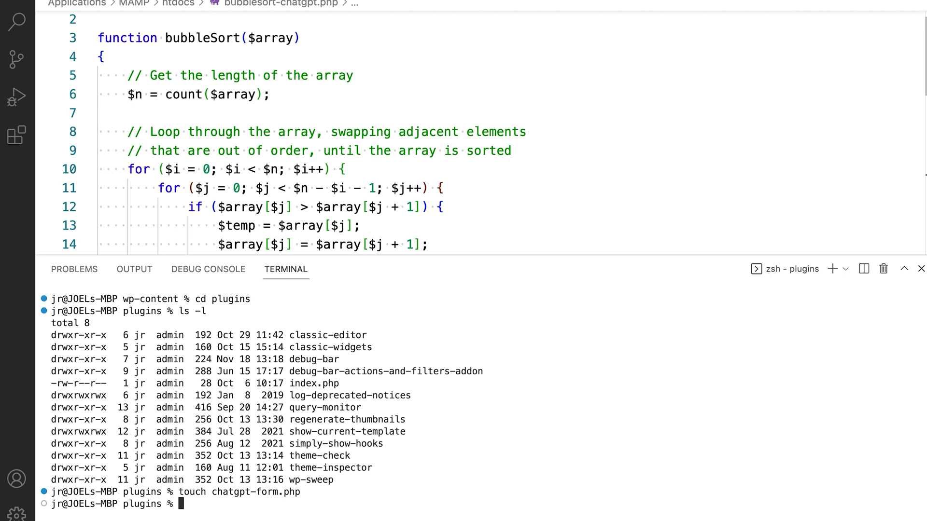
- In the terminal, cd ../../../ to htdocs and run php bubblesort-chatgpt.php
type("cd ../../../")
key("Return")
type("php bubb")
key("Tab")
key("Return")
- Review the sorted array 1 through 7 in the output, then return to ChatGPT
scroll(444, 154, "down", 6)
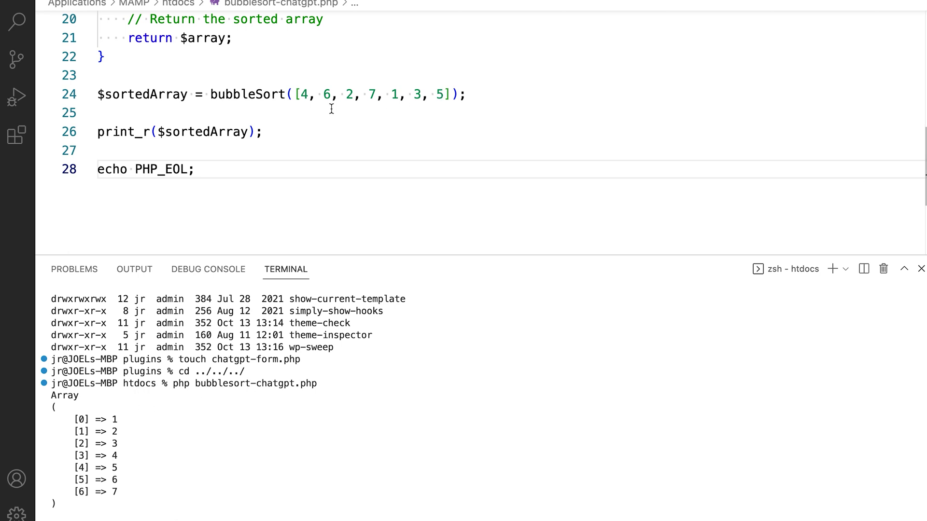
scroll(332, 109, "up", 10)
scroll(332, 109, "down", 3)
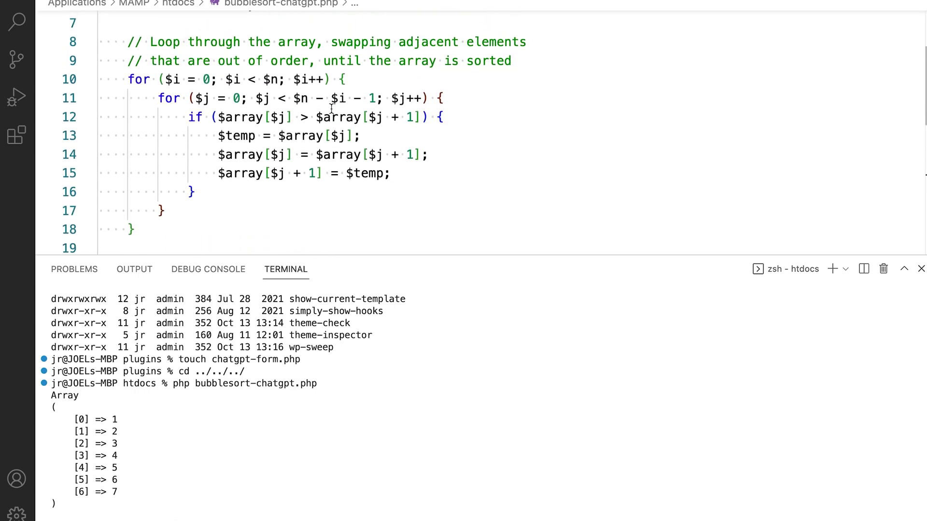
scroll(332, 109, "down", 5)
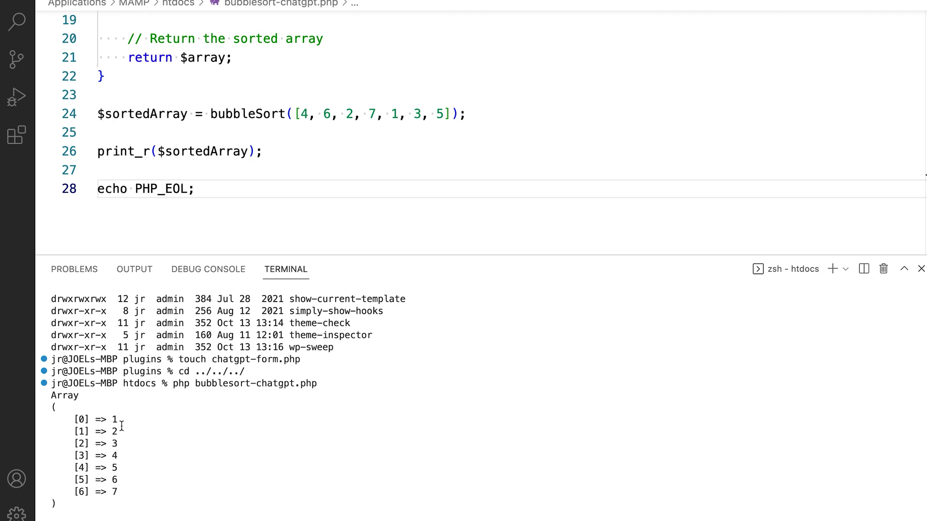
key("ctrl+Right")
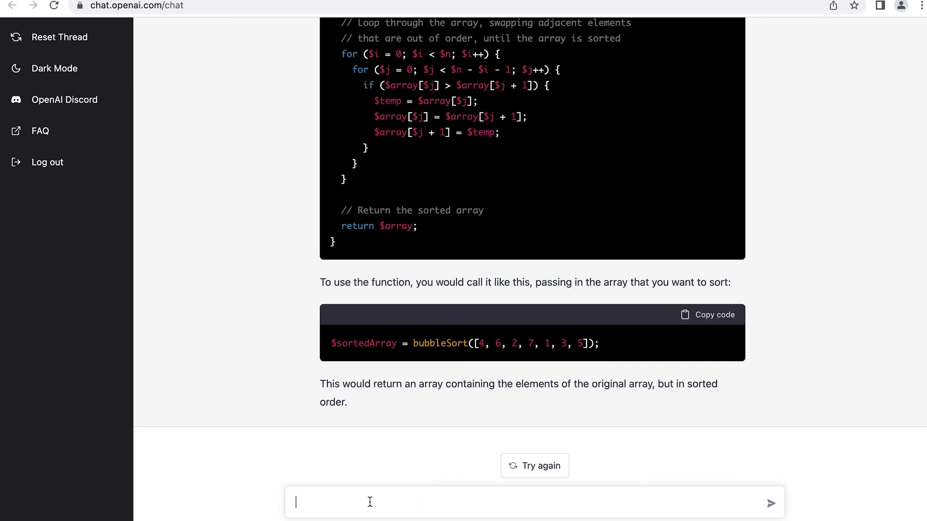